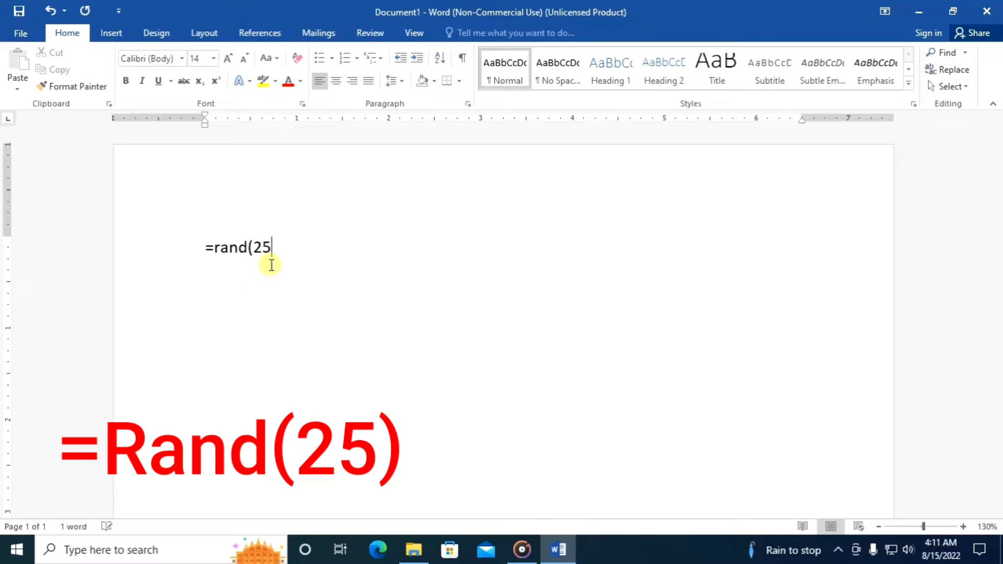
# Generate 25 paragraphs of sample text with =rand(25) and return to the start of the document.
pyautogui.write(')')
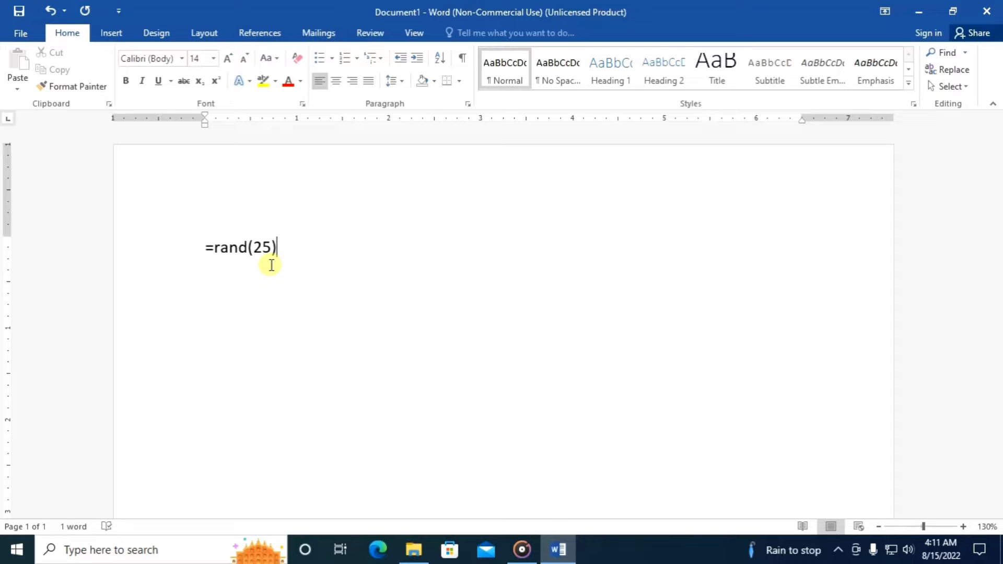
pyautogui.press('Return')
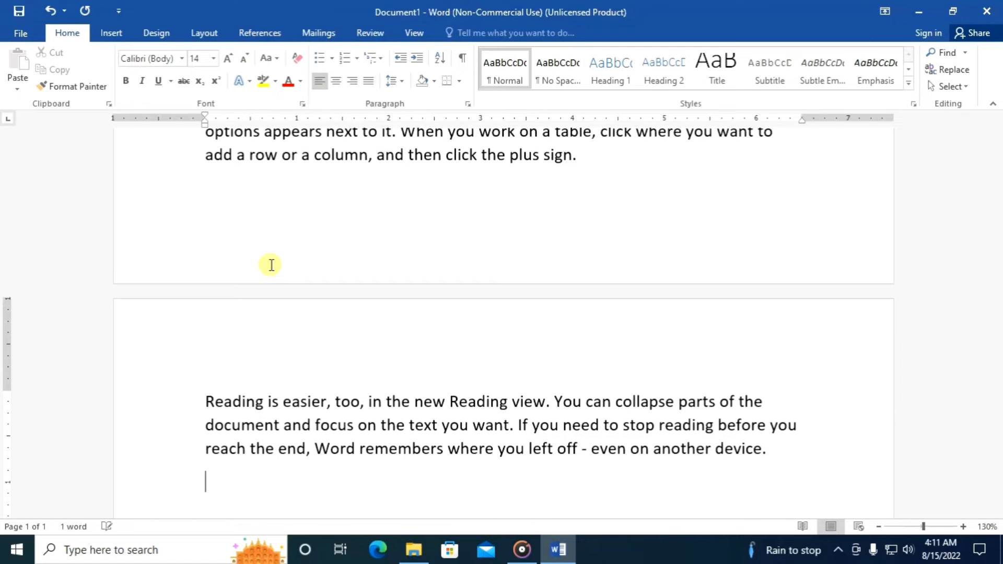
pyautogui.scroll(10, 340, 291)
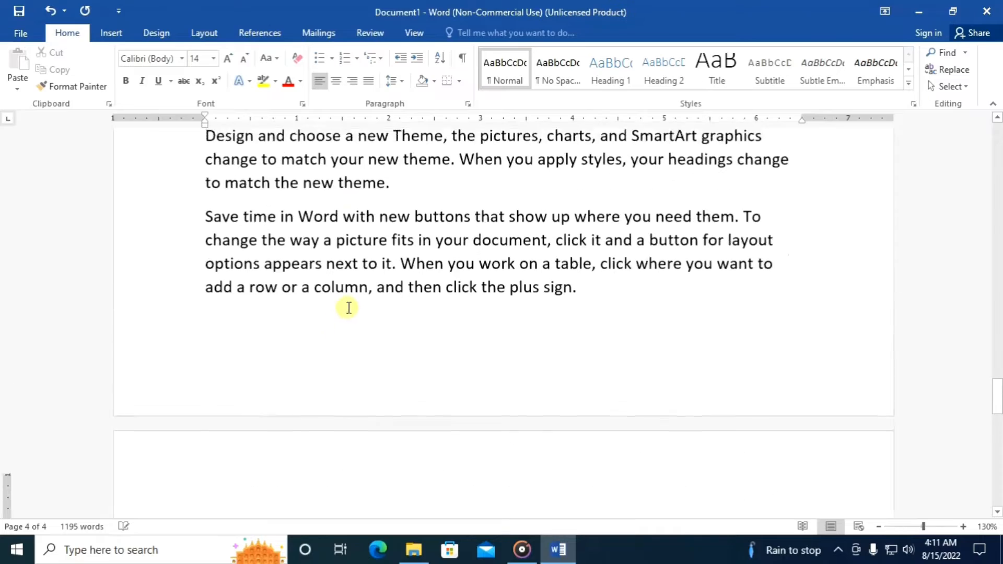
pyautogui.scroll(15, 352, 311)
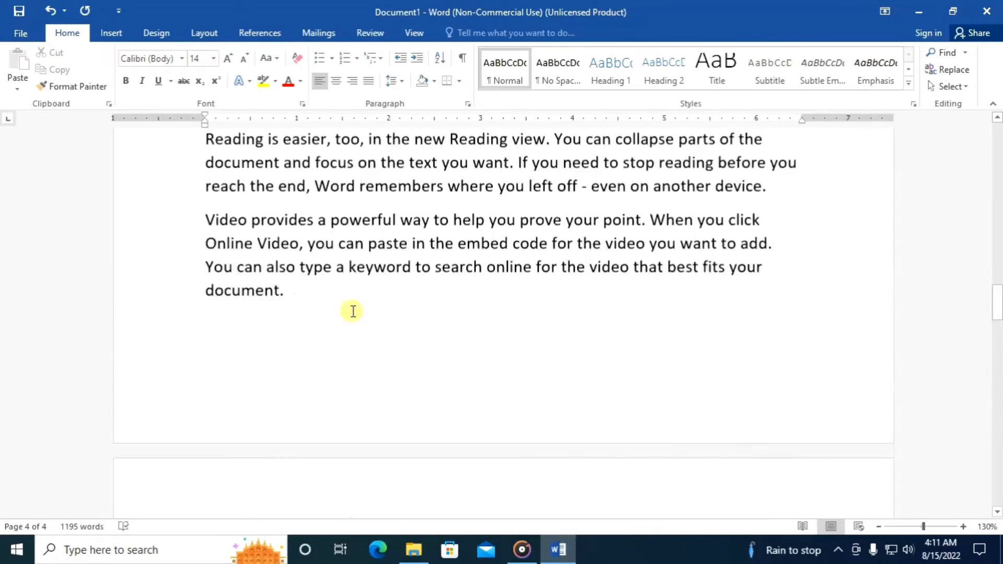
pyautogui.scroll(12, 353, 312)
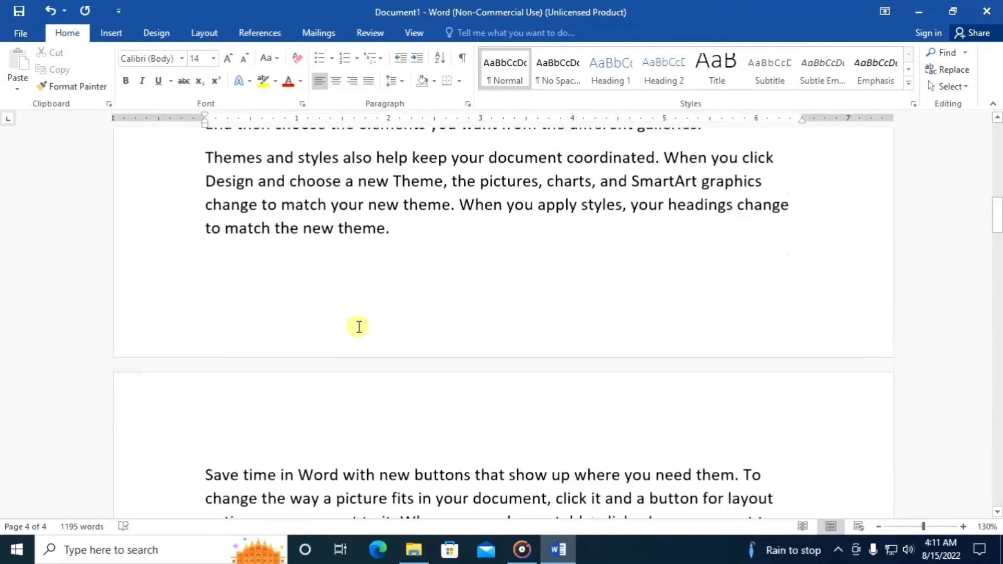
pyautogui.scroll(5, 353, 337)
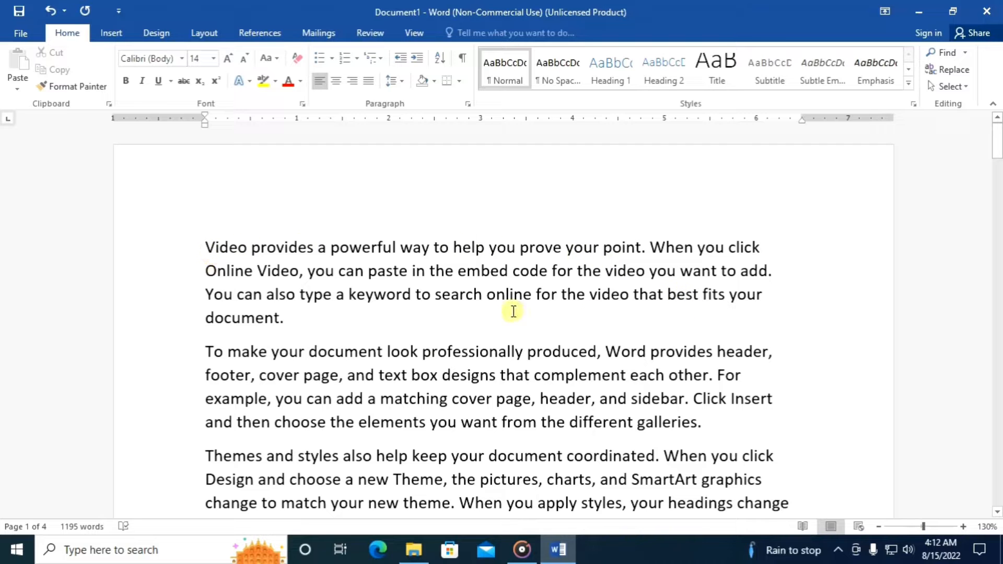
# Select the whole word "provides" in the first paragraph, clear it, and do the same with "document" in the second.
pyautogui.click(277, 245)
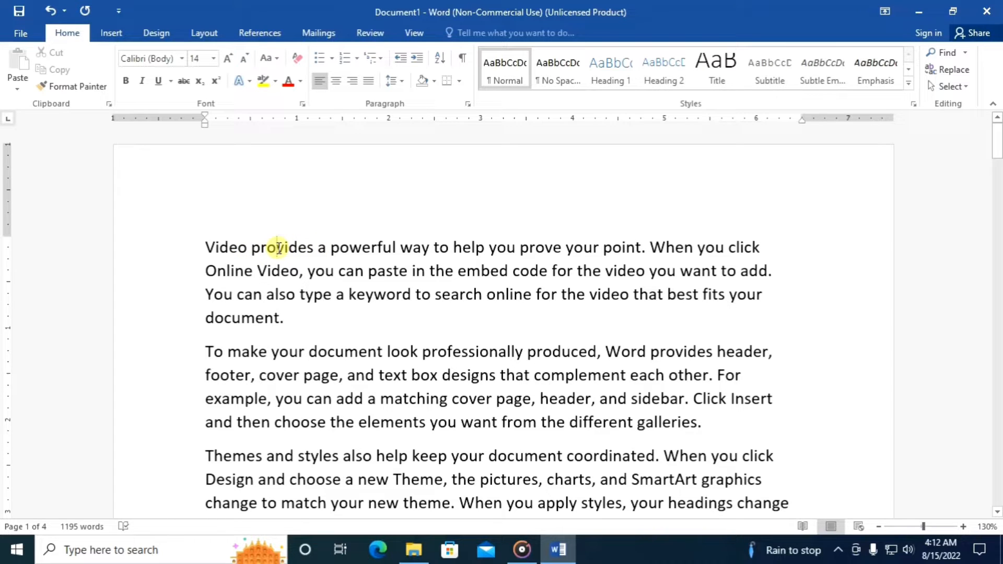
pyautogui.doubleClick(279, 248)
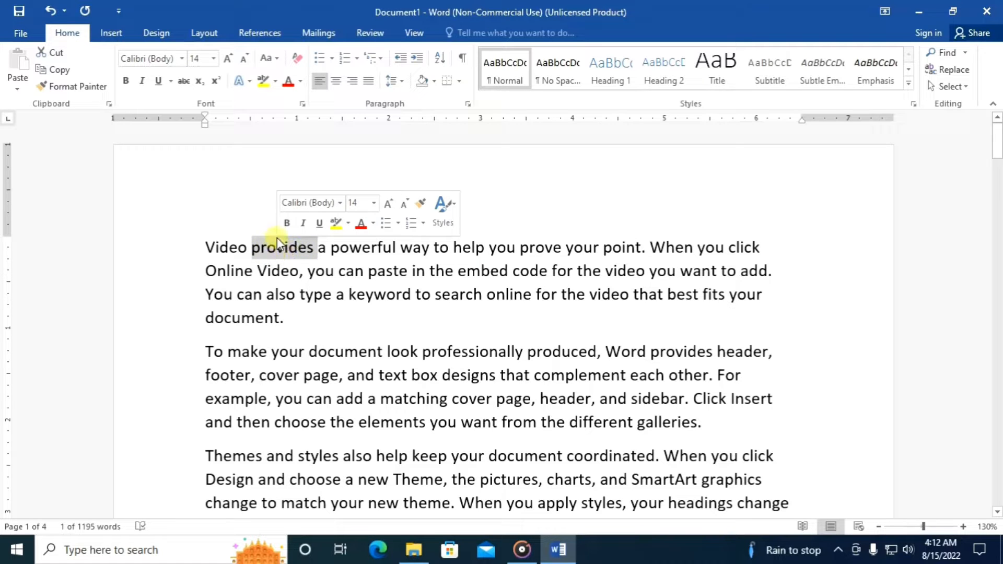
pyautogui.click(262, 232)
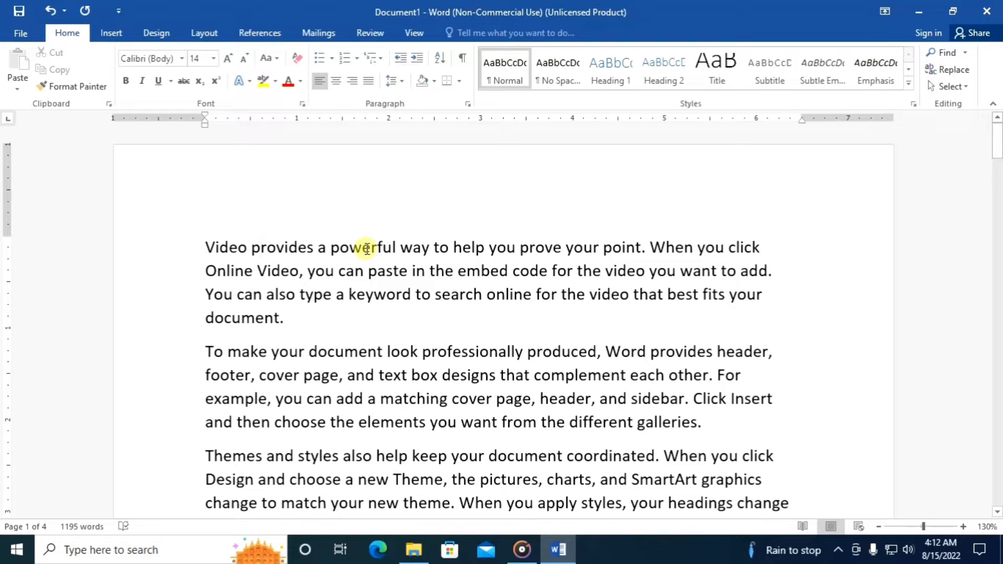
pyautogui.doubleClick(345, 351)
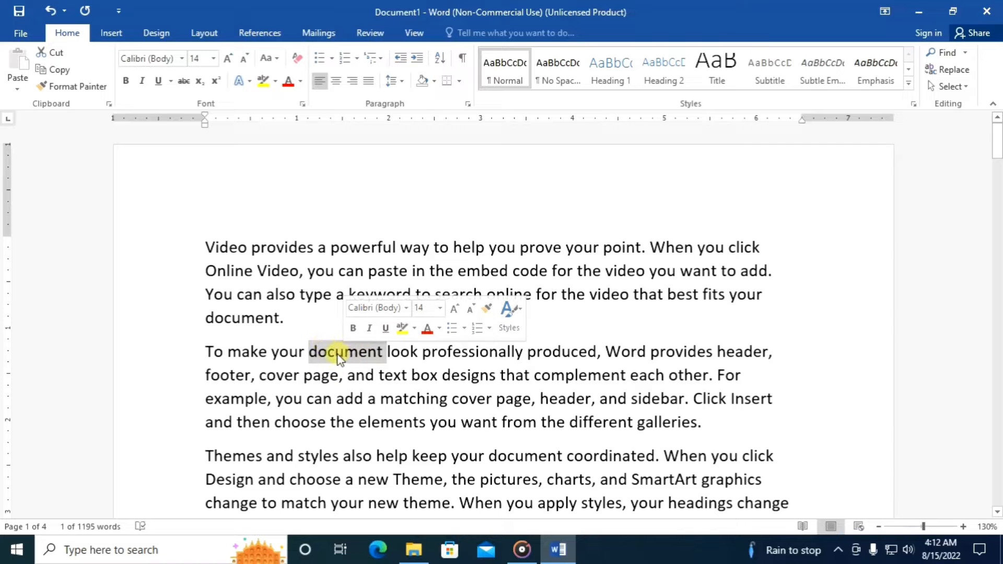
pyautogui.click(337, 352)
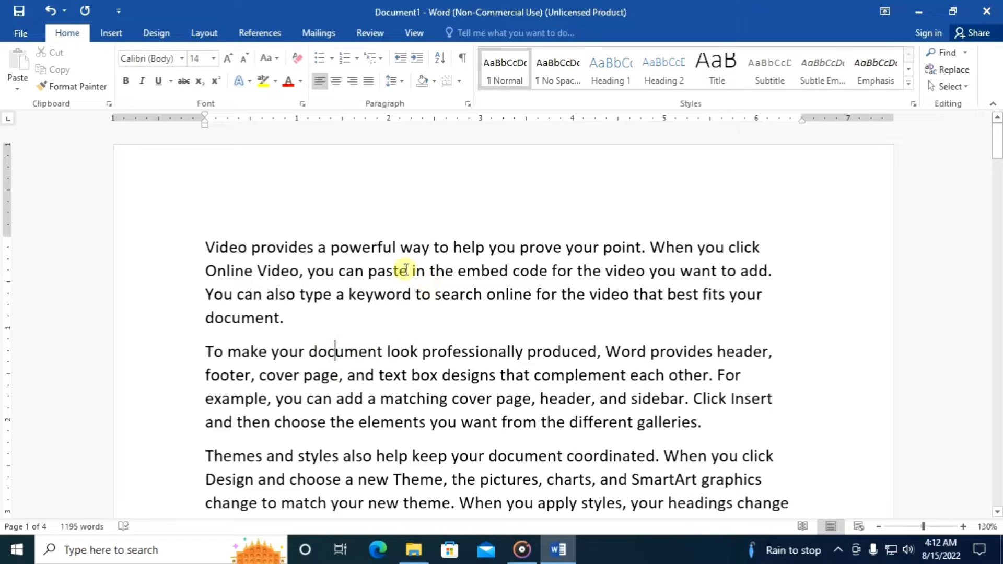
# Select the entire first paragraph, clear the selection, and do the same with the single word "embed".
pyautogui.tripleClick(361, 247)
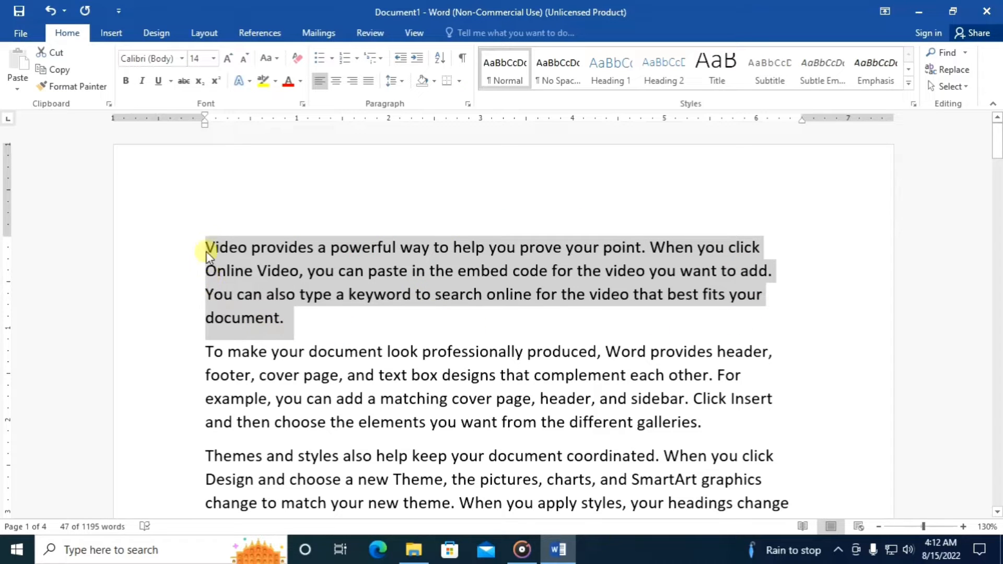
pyautogui.click(373, 246)
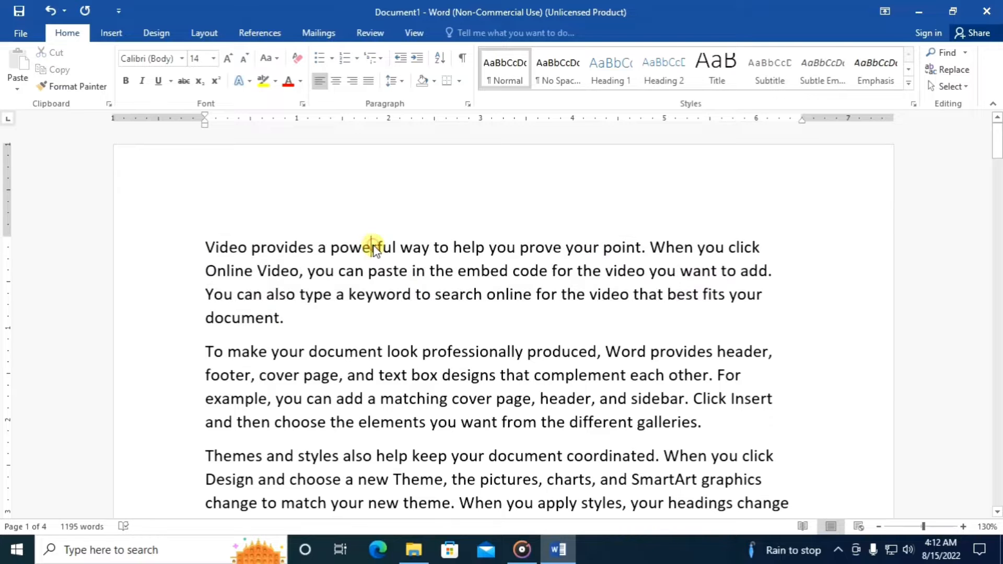
pyautogui.doubleClick(484, 270)
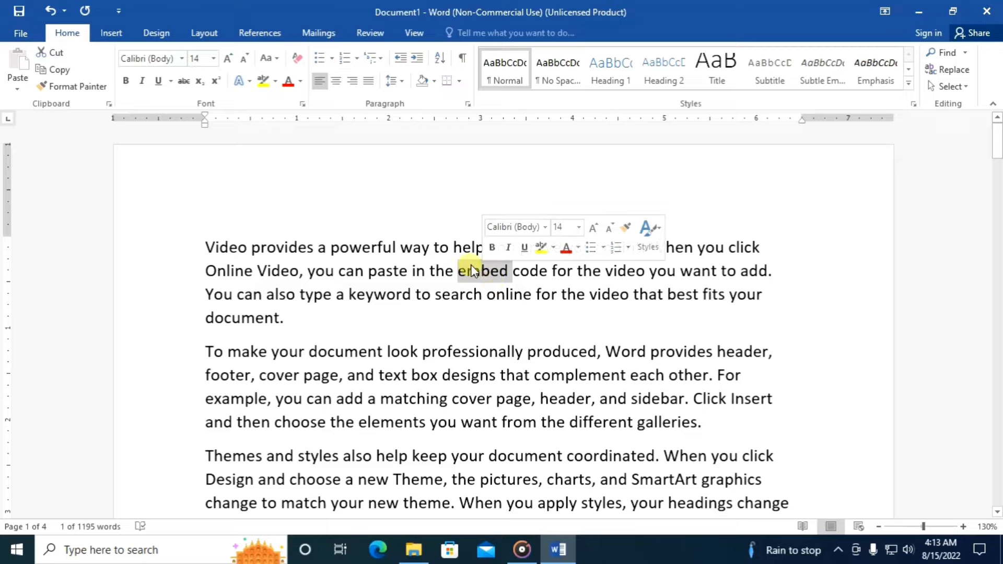
pyautogui.click(471, 266)
# Add a full-width horizontal line below the first paragraph by entering three hyphens (---) on a new line.
pyautogui.scroll(-1, 476, 271)
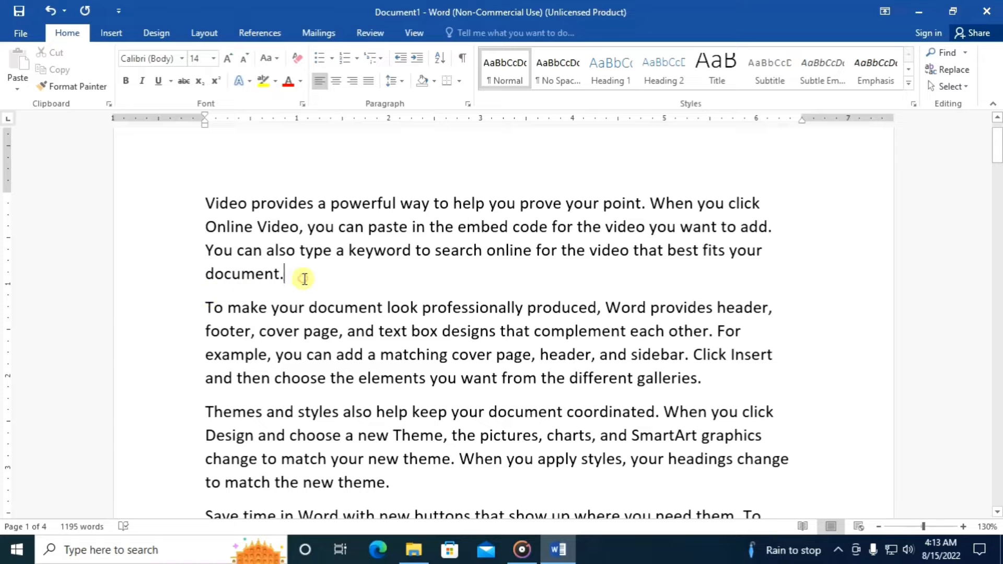
pyautogui.press('Return')
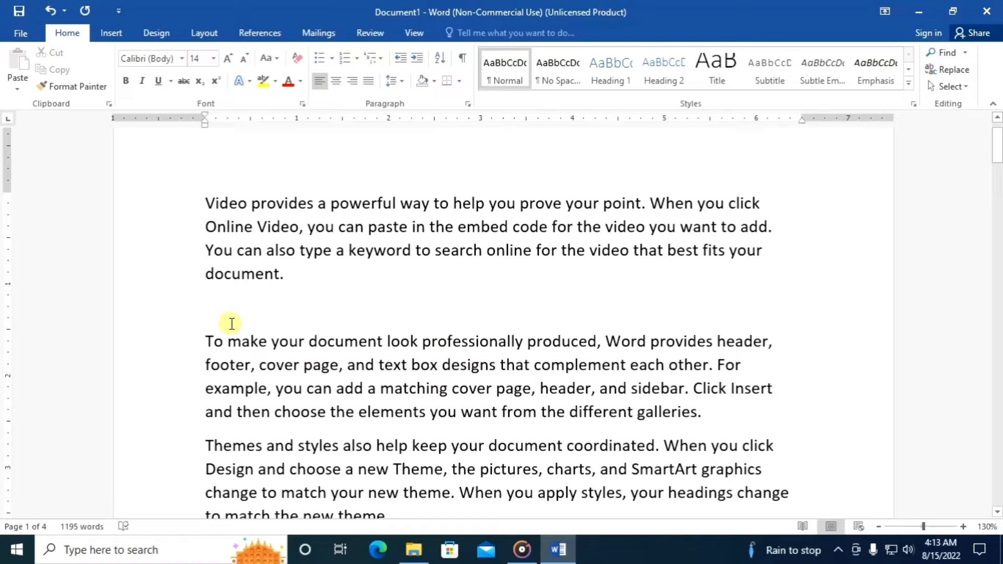
pyautogui.write('---')
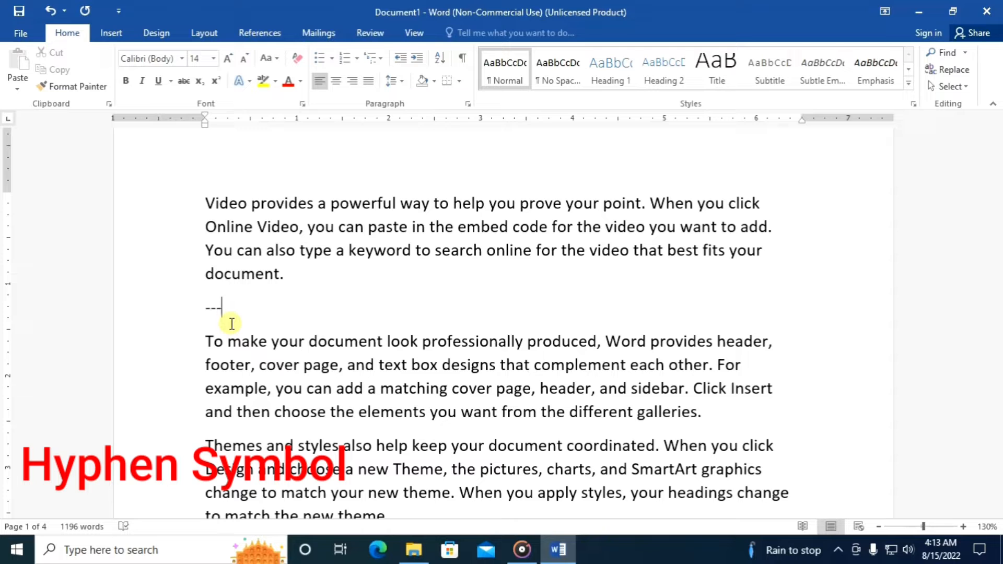
pyautogui.press('Return')
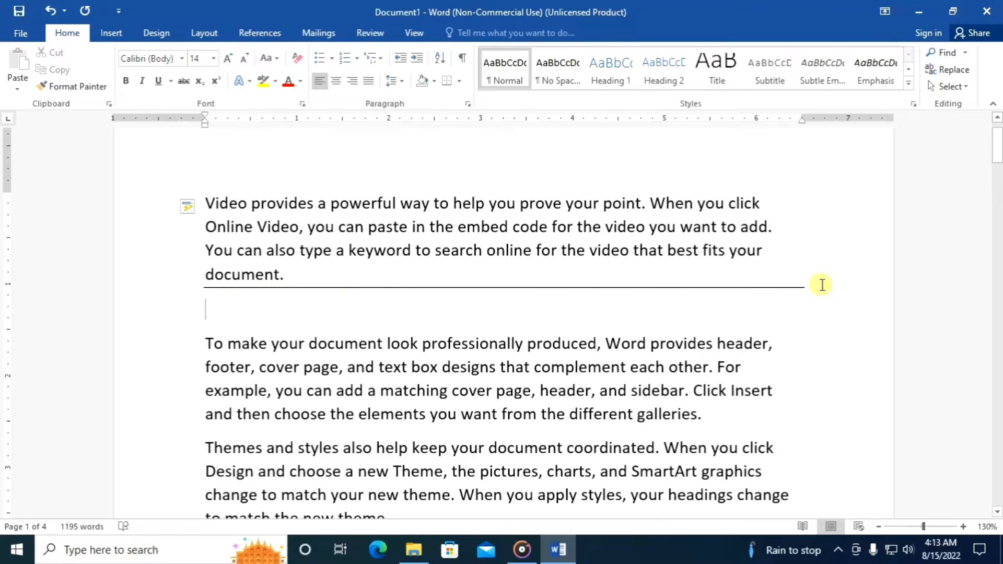
# Add a full-width horizontal line below the second paragraph using three hyphens (---) on a new line.
pyautogui.scroll(-2, 600, 308)
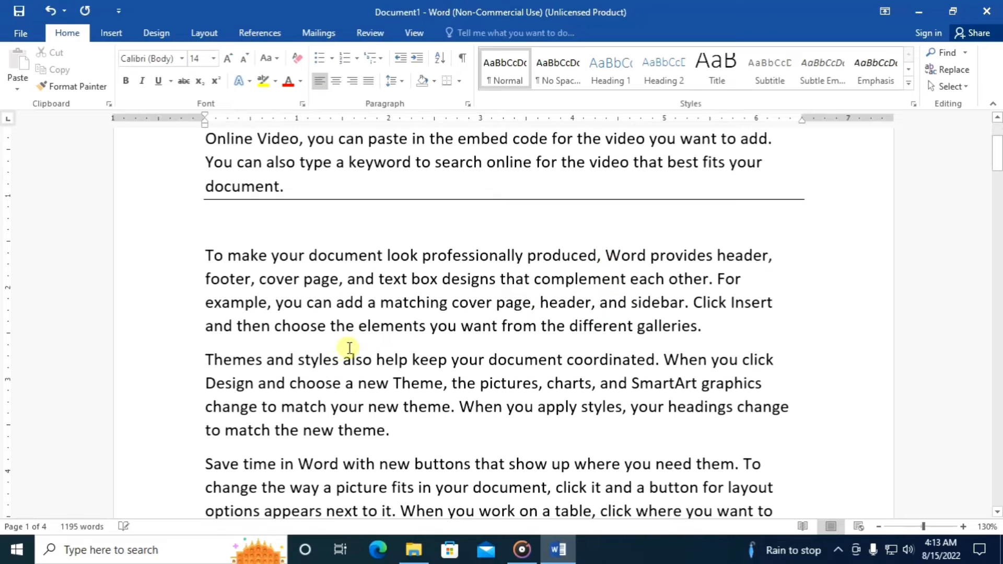
pyautogui.click(726, 335)
pyautogui.press('Return')
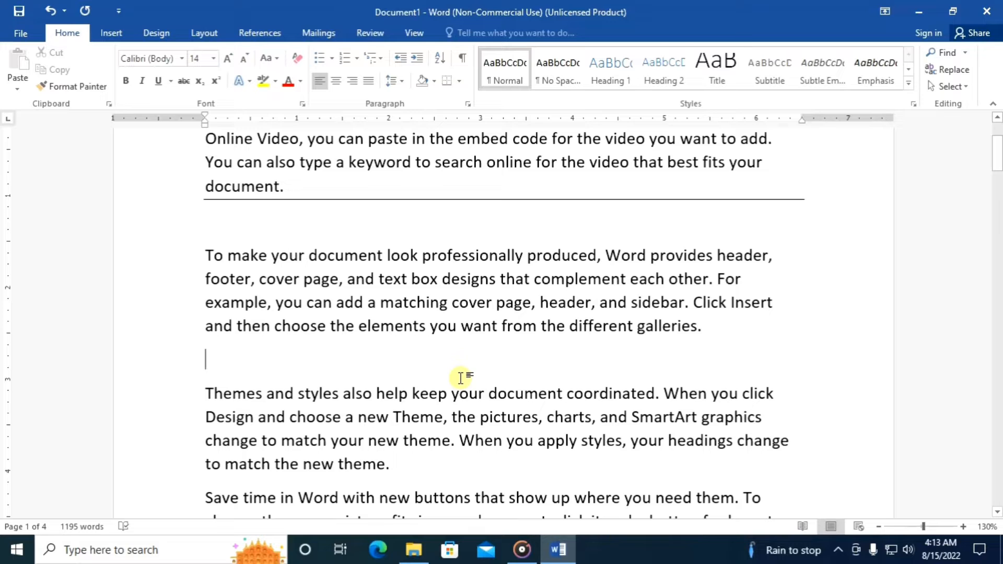
pyautogui.write('---')
pyautogui.press('Return')
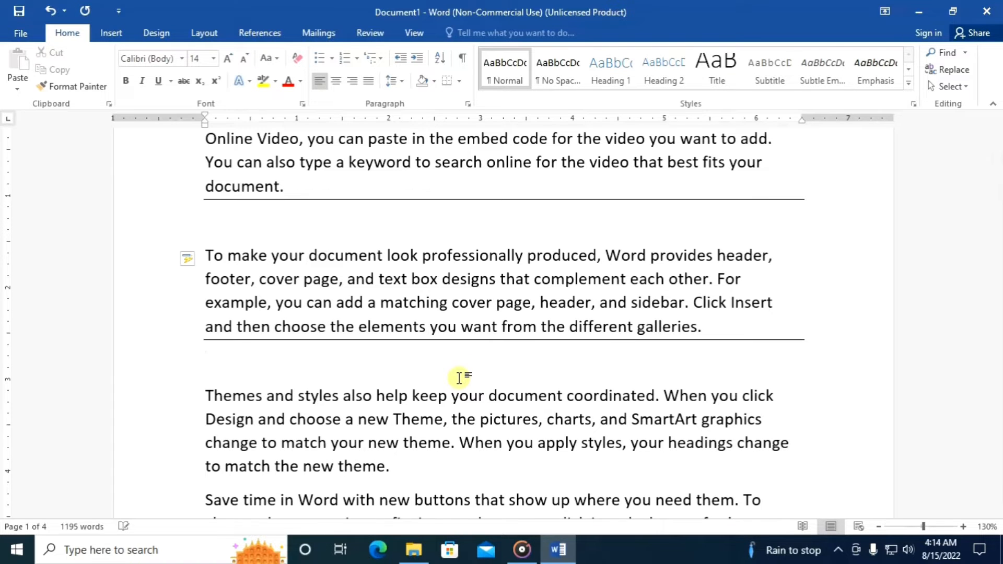
# Try to select the horizontal lines under the first two paragraphs and shift the upper one slightly lower.
pyautogui.scroll(1, 504, 351)
pyautogui.scroll(1, 504, 351)
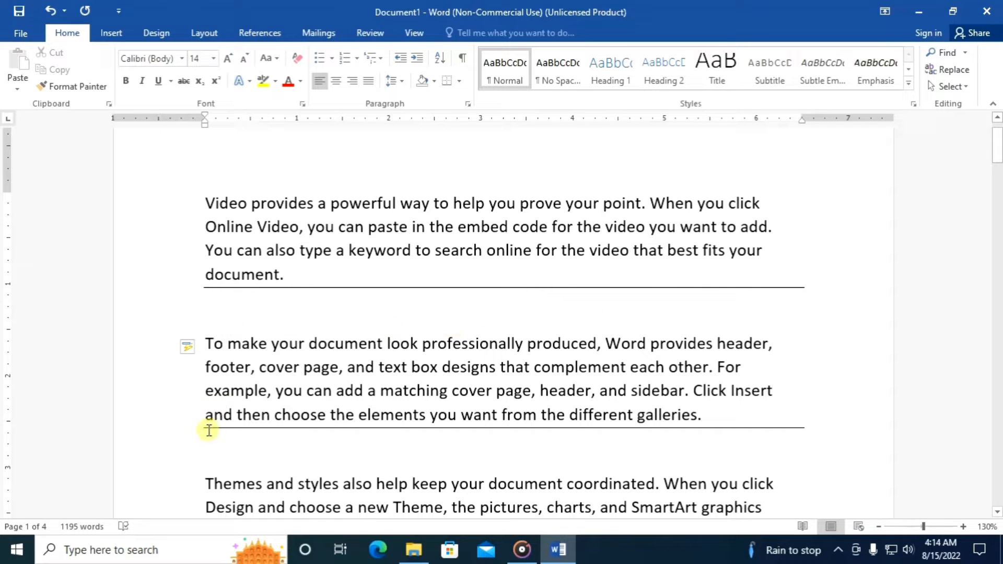
pyautogui.moveTo(207, 429); pyautogui.dragTo(531, 424)
pyautogui.click(588, 424)
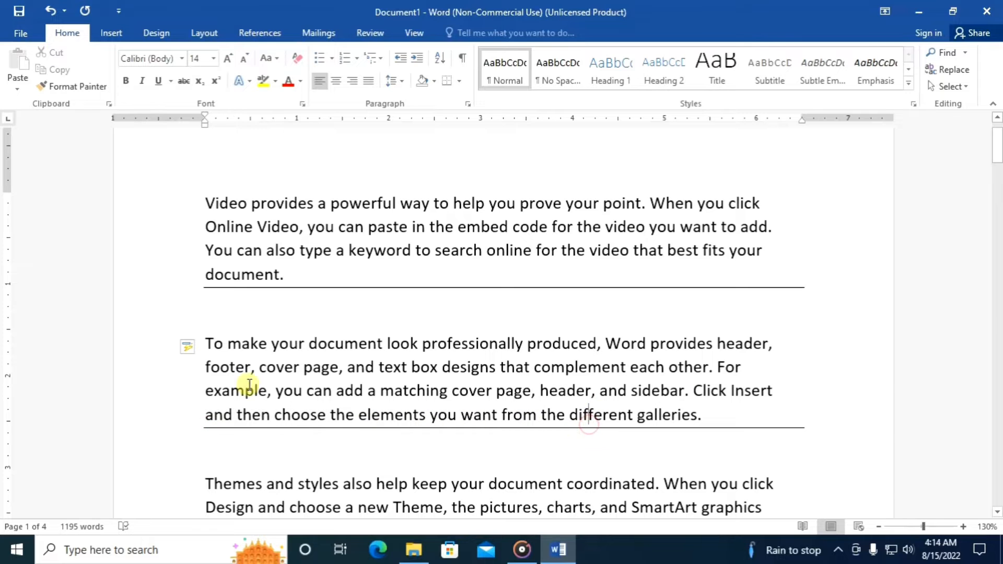
pyautogui.moveTo(199, 291); pyautogui.dragTo(625, 292)
pyautogui.click(625, 292)
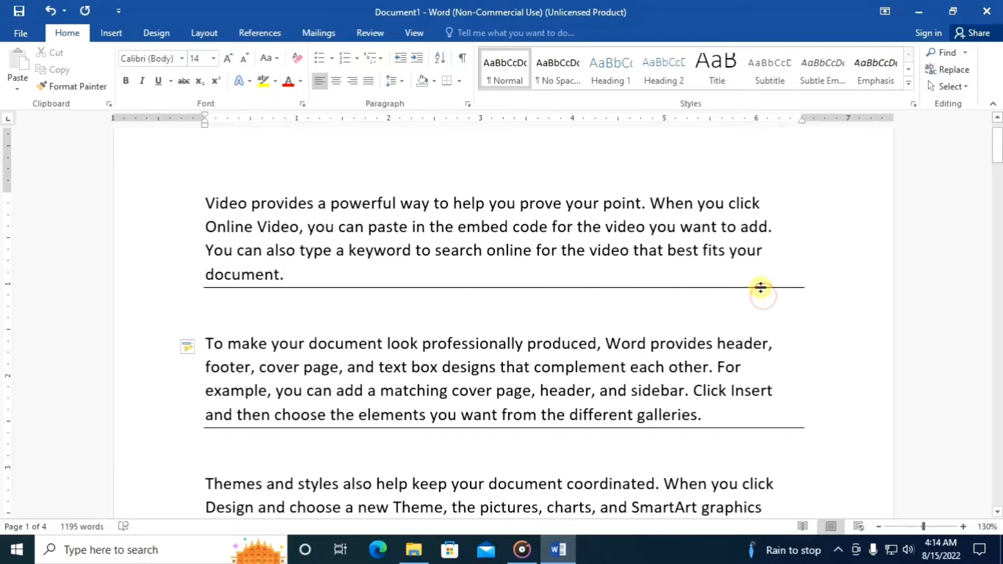
pyautogui.moveTo(761, 292); pyautogui.dragTo(761, 296)
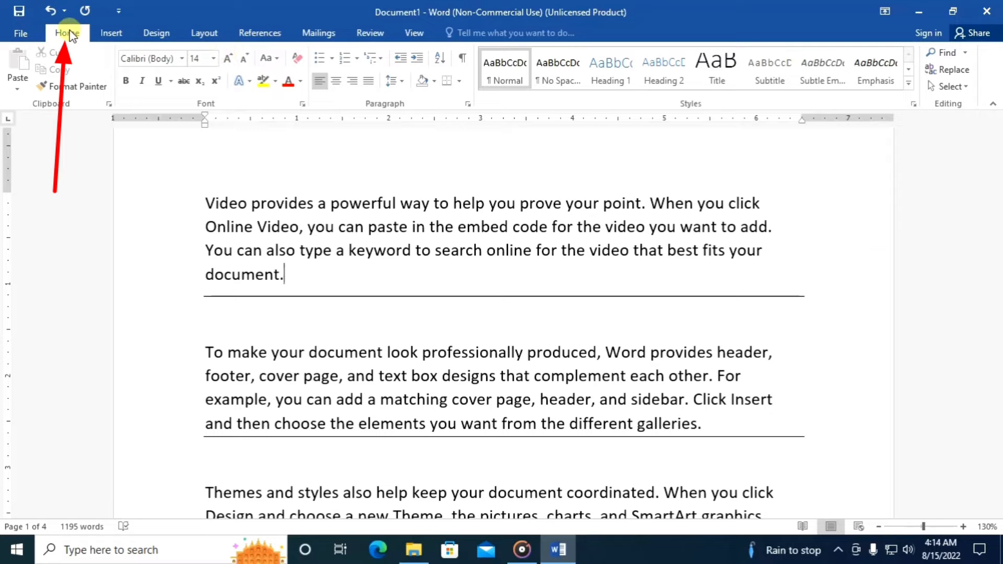
# Remove the horizontal lines under the first and second paragraphs by setting each paragraph to No Border.
pyautogui.click(459, 82)
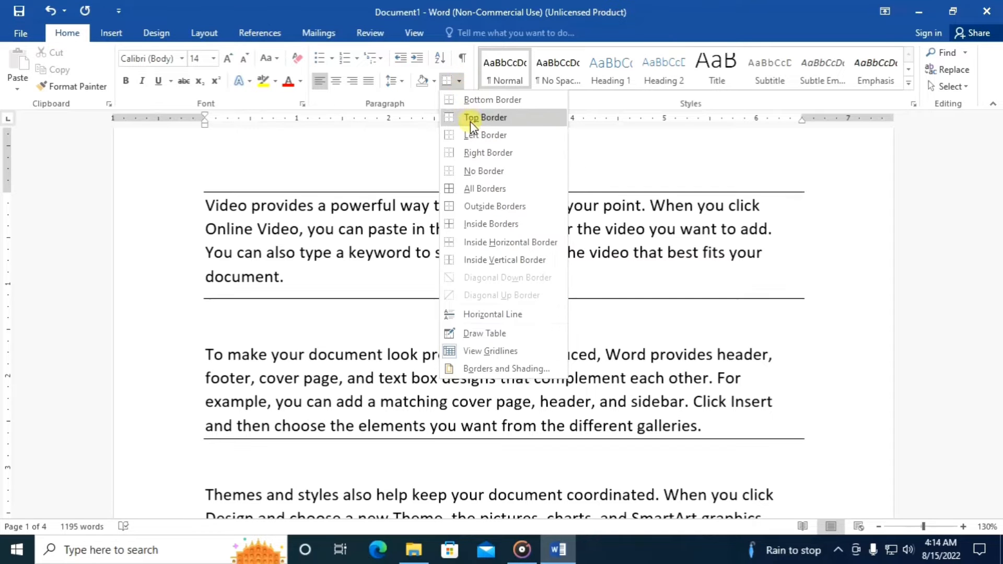
pyautogui.click(475, 173)
pyautogui.scroll(-3, 378, 312)
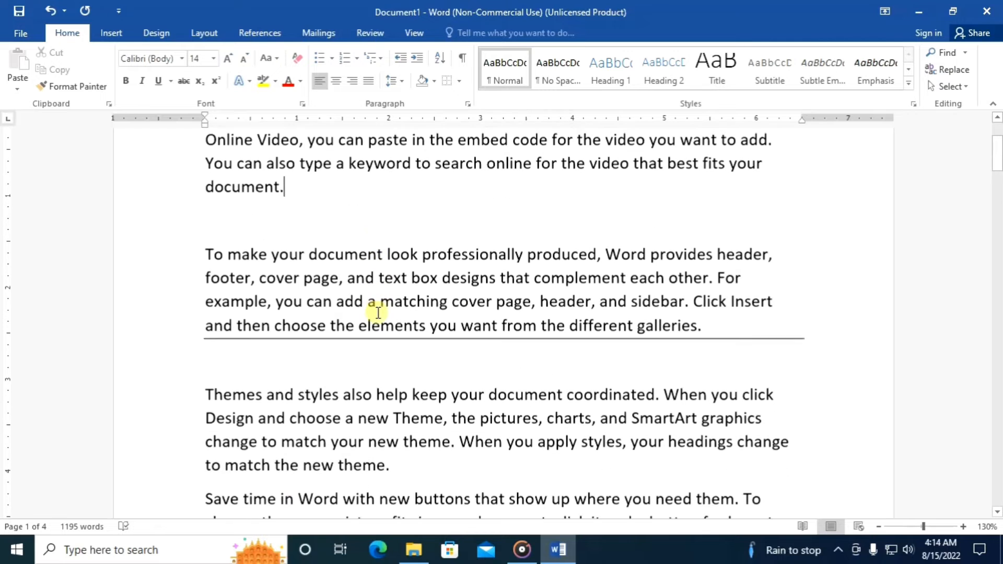
pyautogui.click(373, 337)
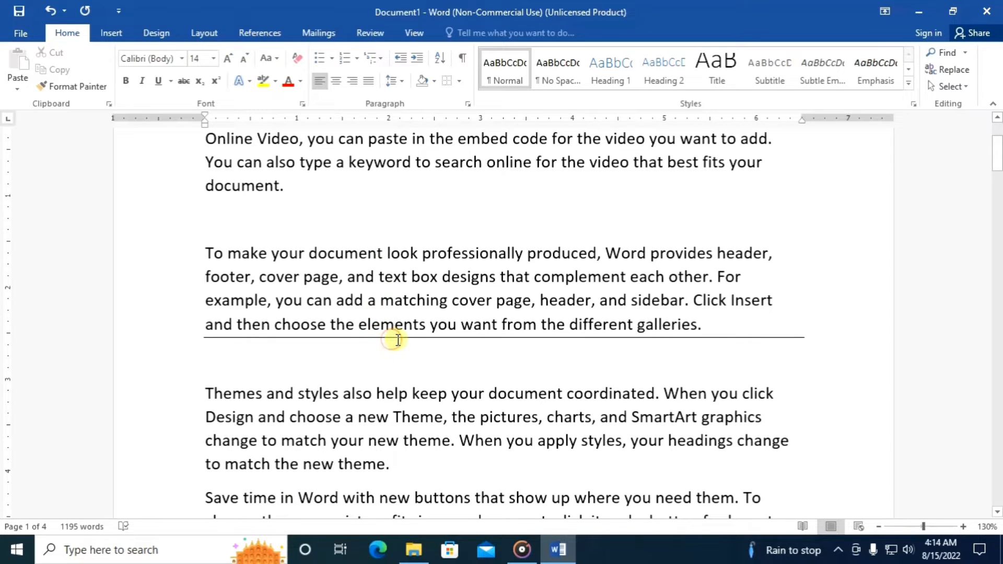
pyautogui.click(748, 327)
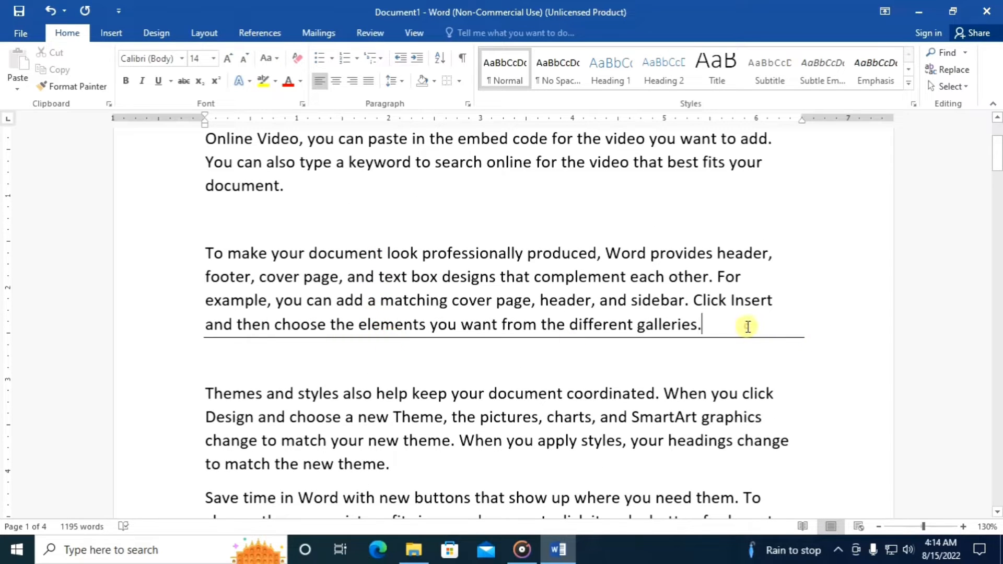
pyautogui.click(458, 81)
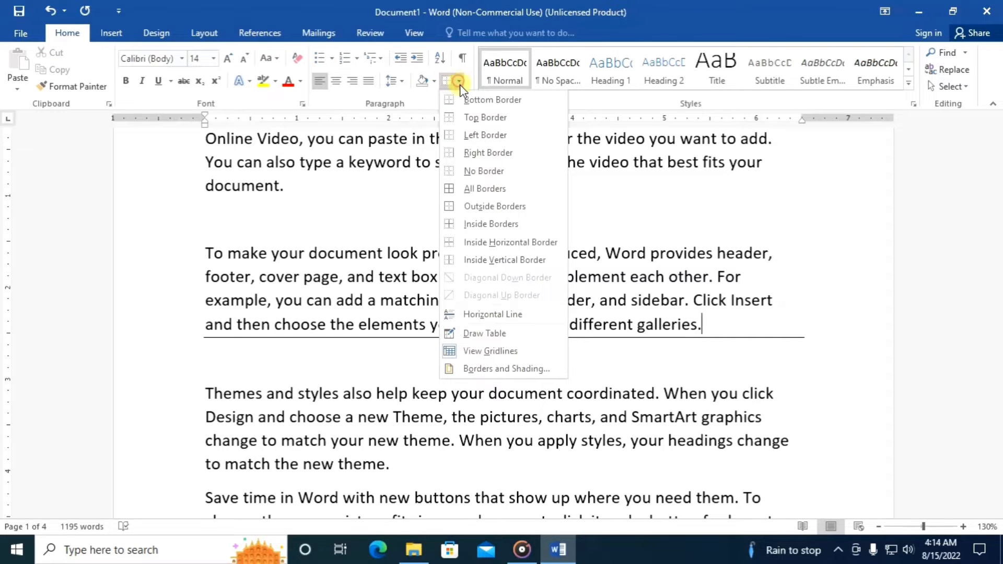
pyautogui.click(477, 171)
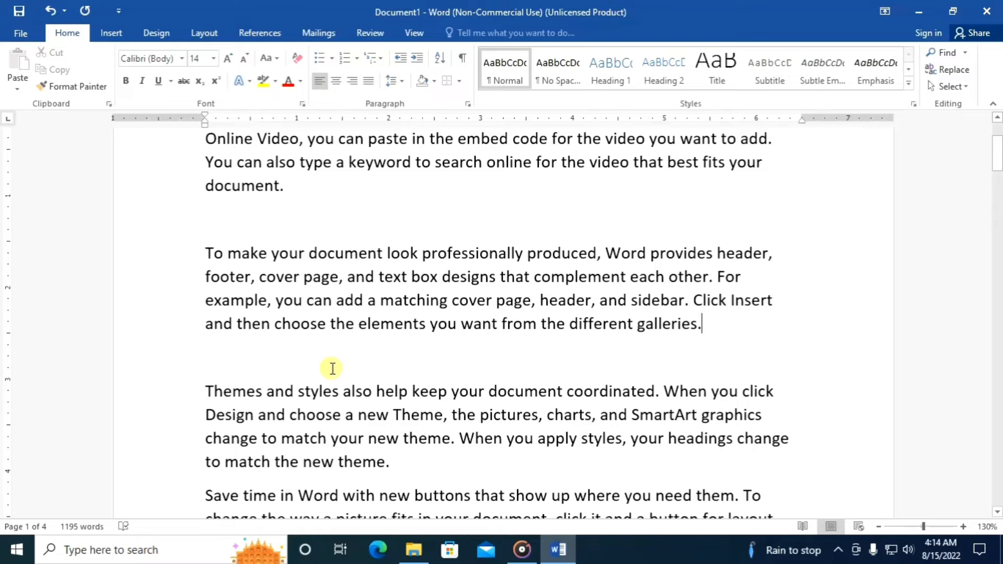
pyautogui.scroll(-1, 332, 369)
pyautogui.scroll(1, 332, 368)
pyautogui.scroll(-8, 333, 369)
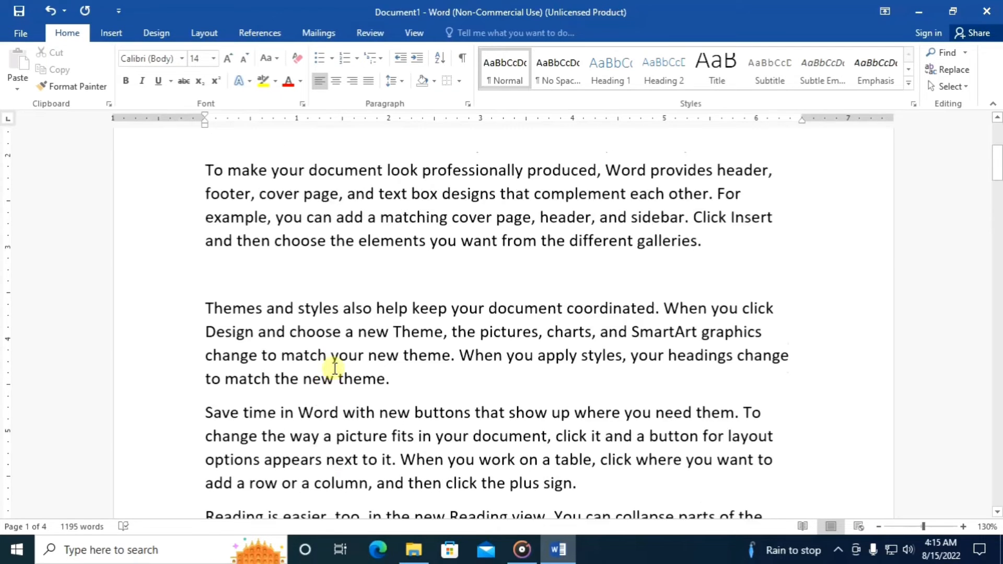
pyautogui.scroll(-7, 334, 368)
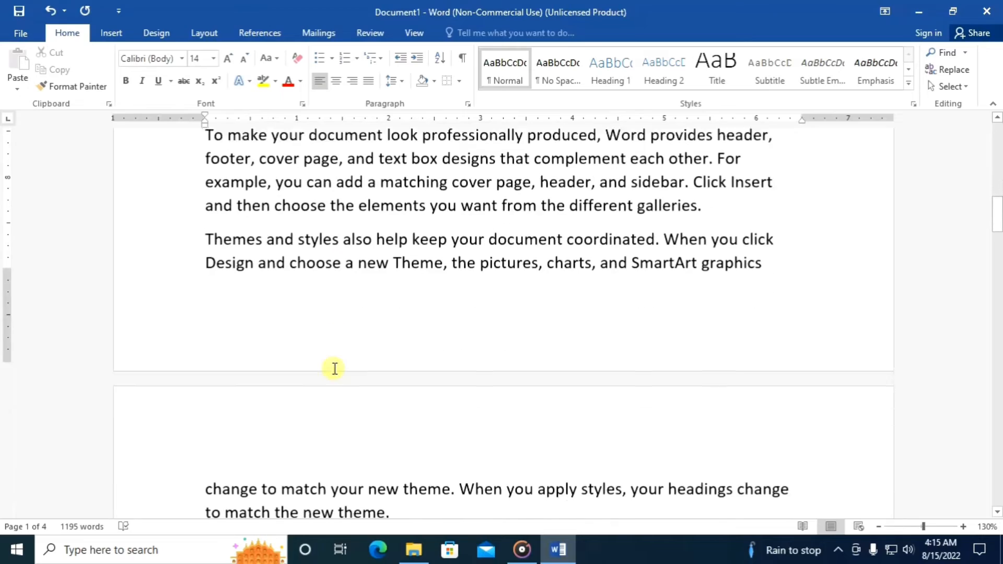
pyautogui.scroll(-14, 334, 368)
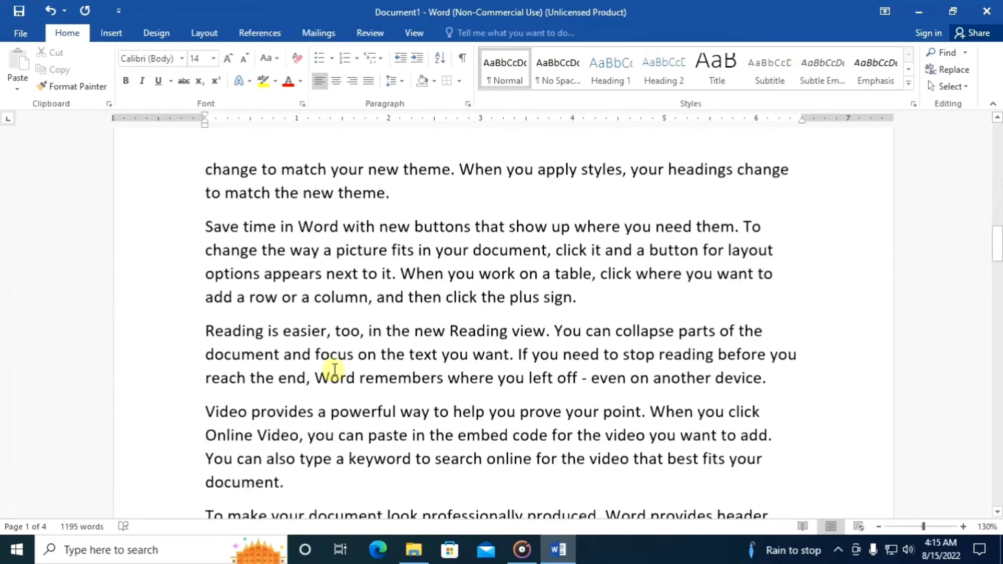
pyautogui.scroll(-20, 334, 370)
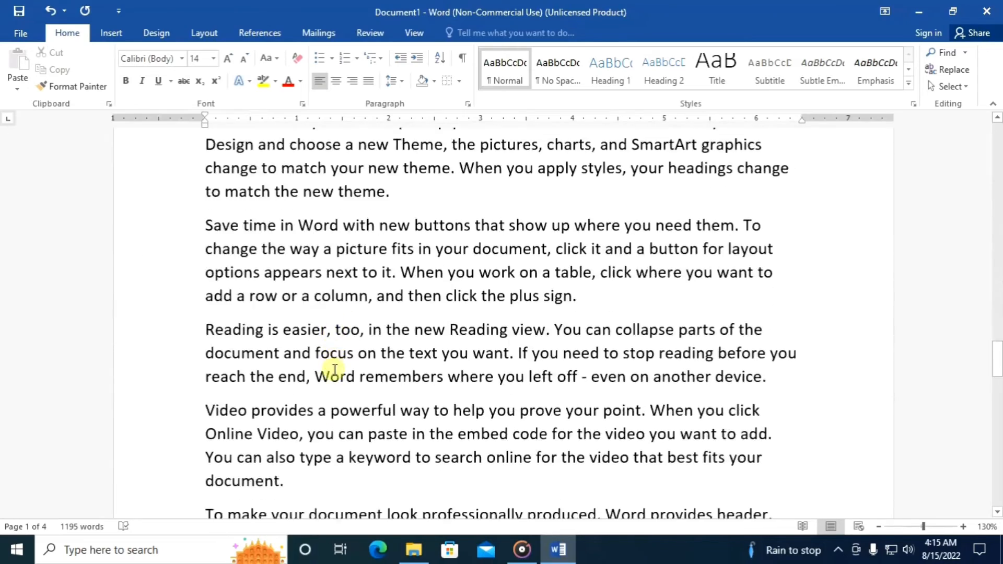
# Select the text on page 3 from the "Themes and styles" paragraph down to the last line of that page.
pyautogui.scroll(-4, 334, 370)
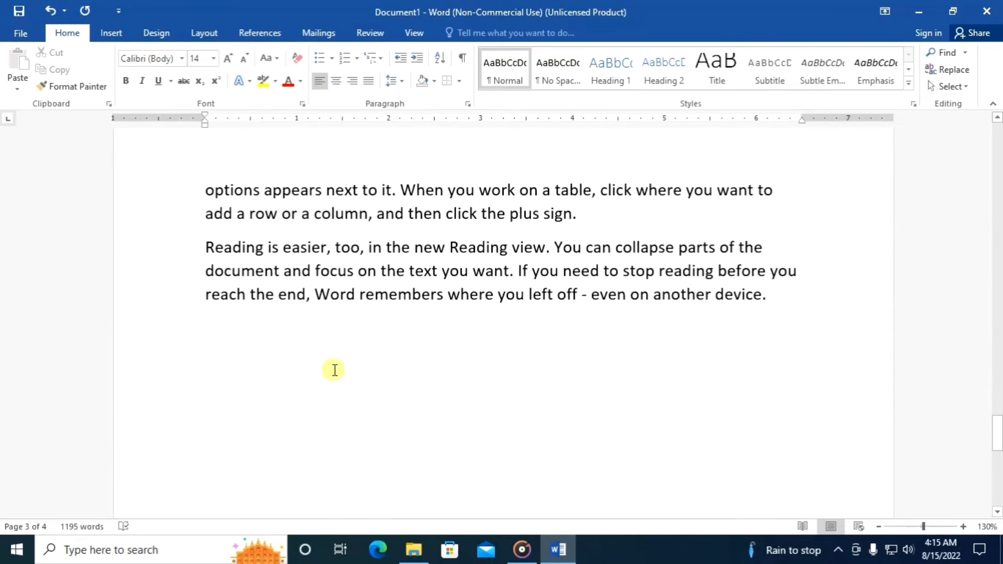
pyautogui.scroll(10, 213, 200)
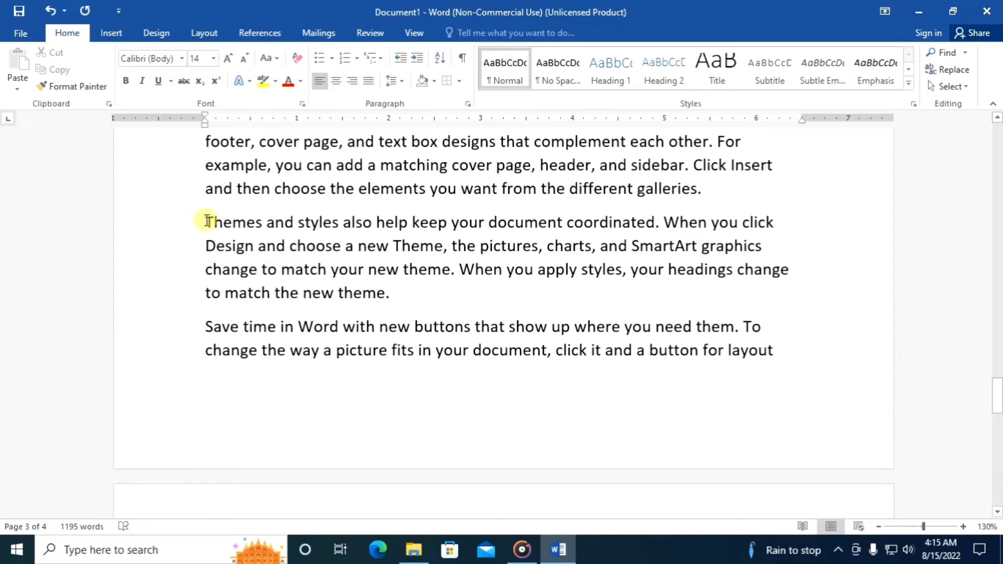
pyautogui.click(207, 221)
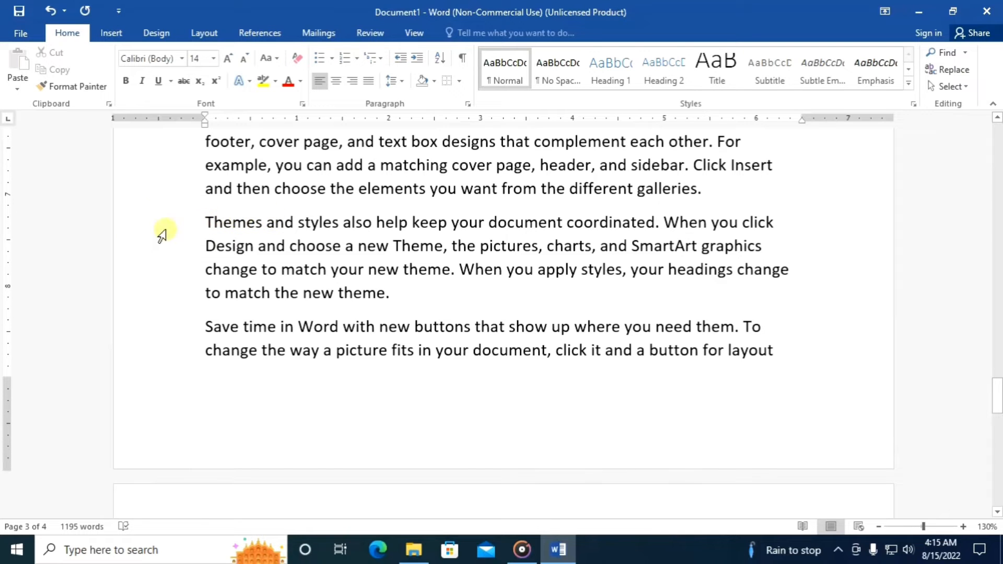
pyautogui.moveTo(205, 221); pyautogui.dragTo(646, 382)
pyautogui.scroll(-2, 653, 374)
pyautogui.scroll(-1, 646, 382)
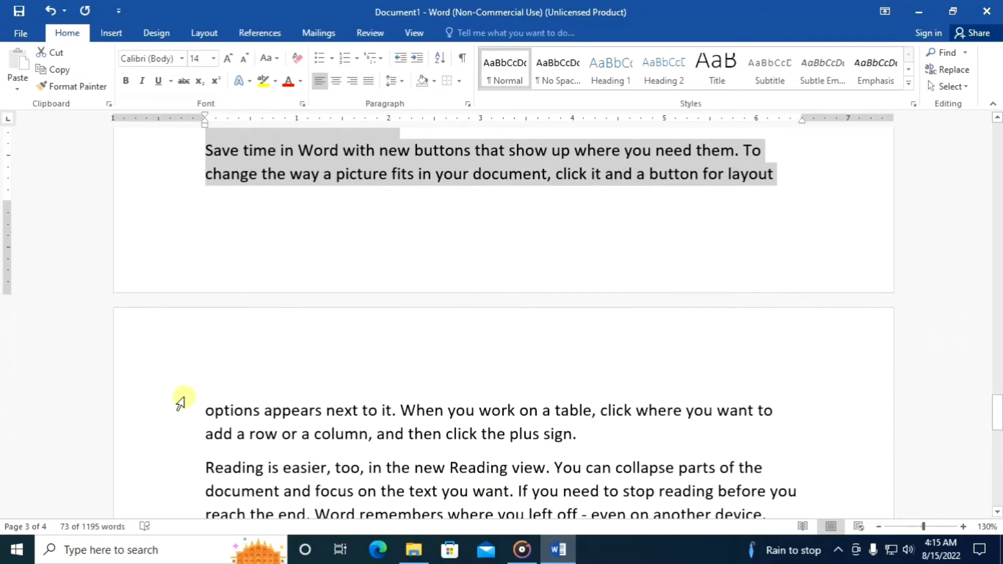
pyautogui.scroll(4, 427, 406)
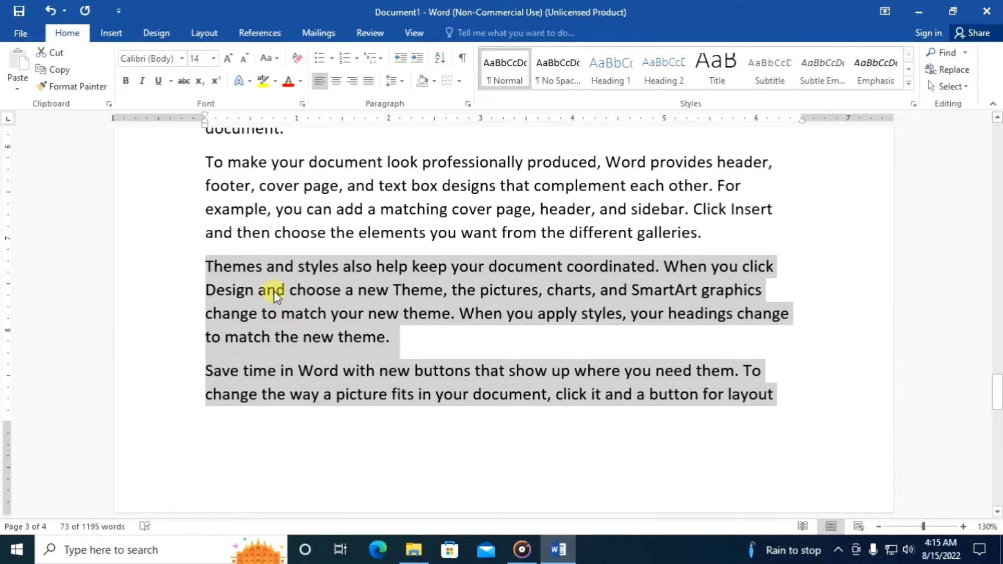
# Push the "Themes and styles" paragraph on page 3 onto the next page by inserting blank lines before it.
pyautogui.click(205, 263)
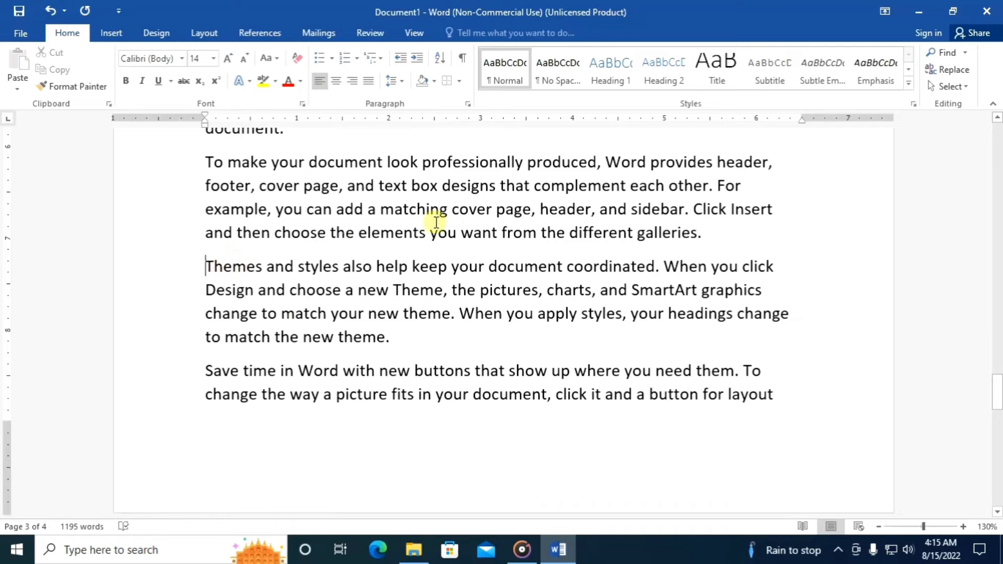
pyautogui.press('Return')
pyautogui.press('Return')
pyautogui.press('Return')
pyautogui.press('Return')
pyautogui.press('Return')
pyautogui.press('Return')
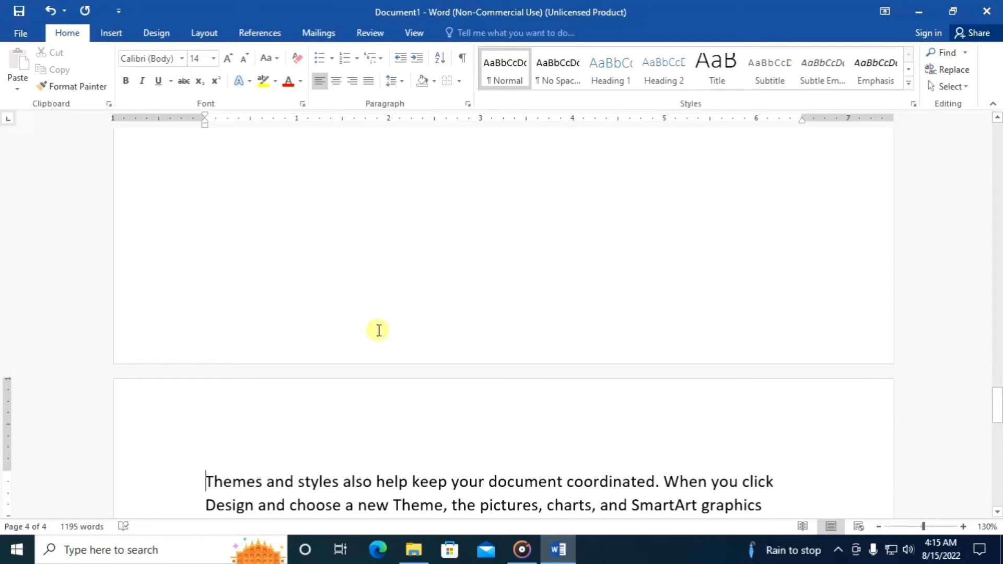
# Delete the blank lines before the "Themes and styles" paragraph to bring it back to page 3.
pyautogui.press('BackSpace')
pyautogui.press('BackSpace')
pyautogui.press('BackSpace')
pyautogui.press('BackSpace')
pyautogui.press('BackSpace')
pyautogui.press('BackSpace')
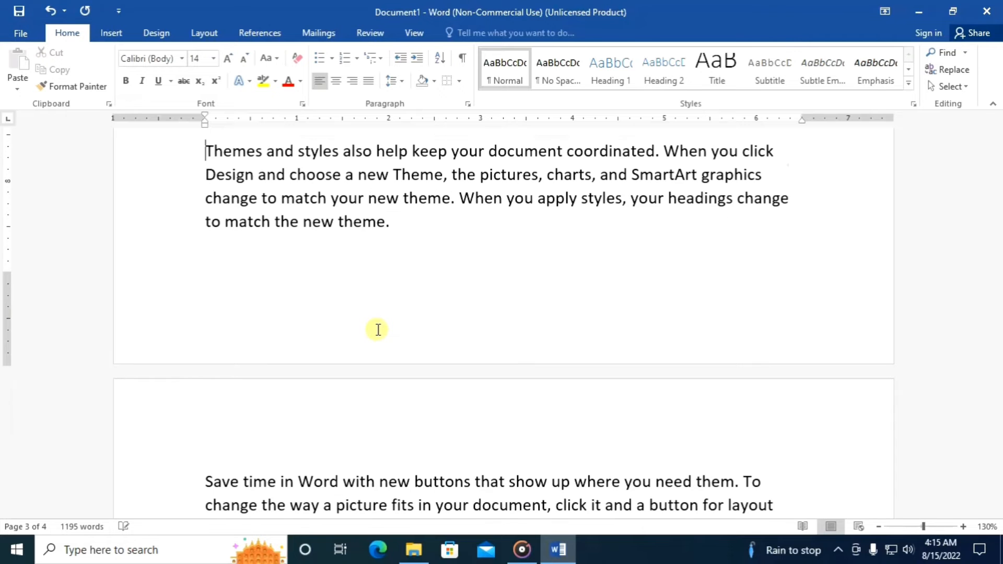
pyautogui.scroll(3, 377, 331)
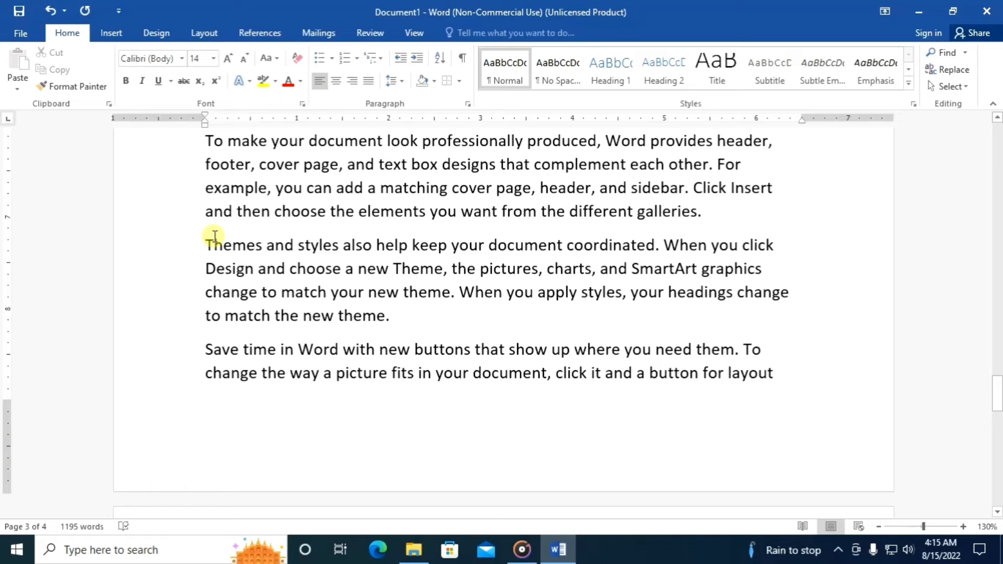
# Insert blank lines again ahead of the "Themes and styles" paragraph until it starts on a new page.
pyautogui.press('Return')
pyautogui.press('Return')
pyautogui.press('Return')
pyautogui.press('Return')
pyautogui.press('Return')
pyautogui.press('Return')
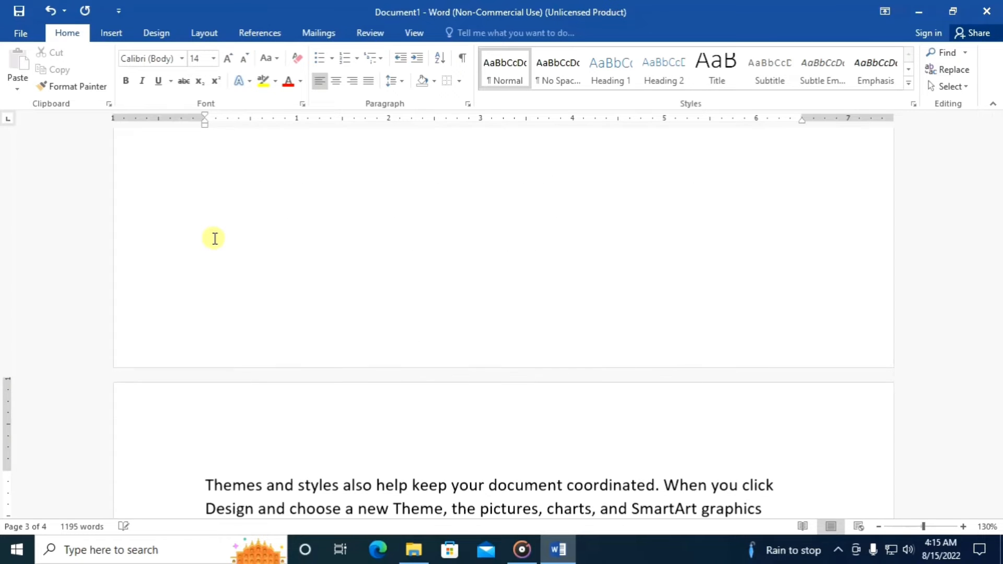
# Remove the blank lines again so the "Themes and styles" paragraph directly follows the preceding paragraph on page 3.
pyautogui.press('BackSpace')
pyautogui.press('BackSpace')
pyautogui.press('BackSpace')
pyautogui.press('BackSpace')
pyautogui.press('BackSpace')
pyautogui.press('BackSpace')
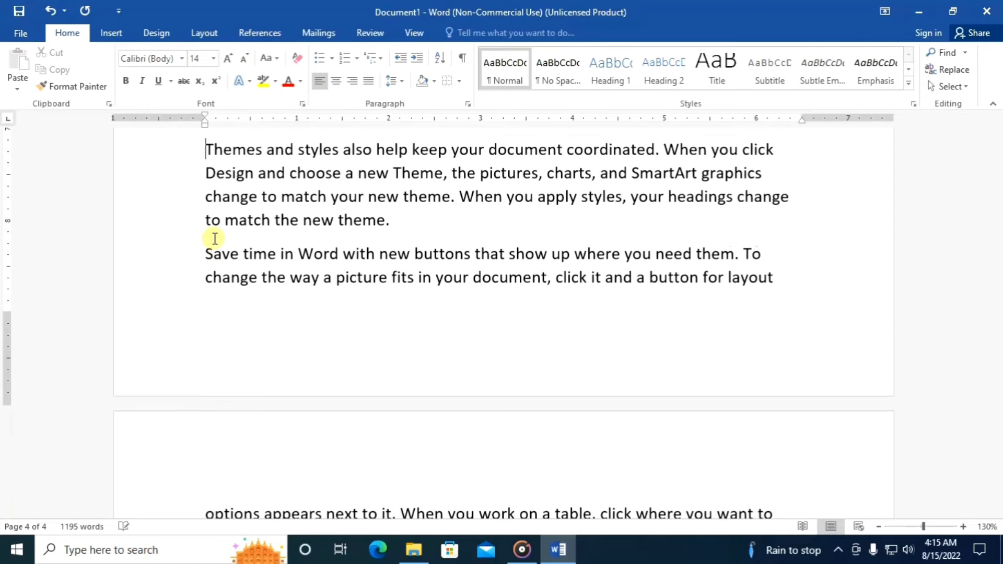
pyautogui.scroll(3, 215, 243)
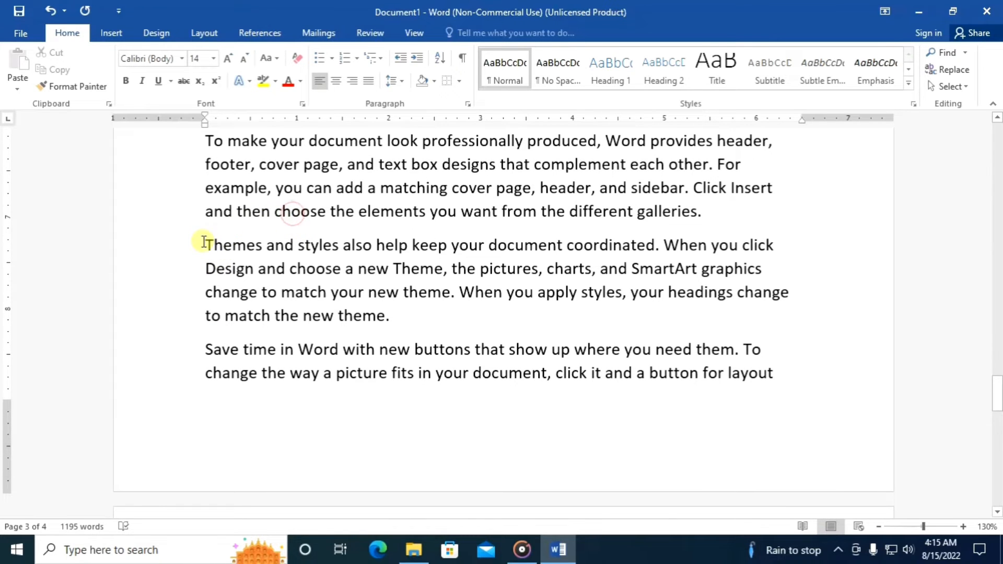
# Insert a page break before the "Themes and styles" paragraph on page 3 so that it starts a new page.
pyautogui.click(204, 243)
pyautogui.scroll(1, 328, 226)
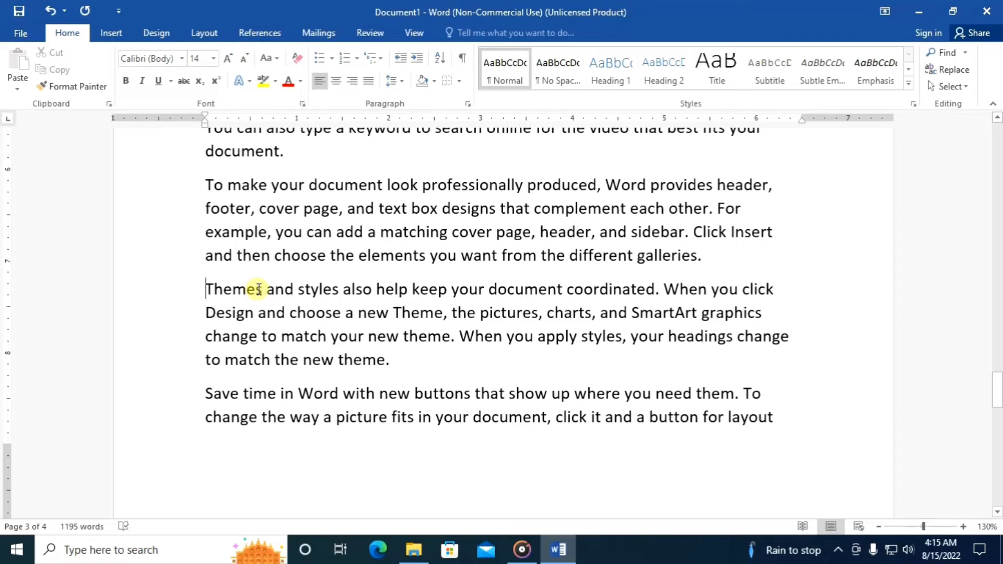
pyautogui.hotkey('ctrl', 'Return')
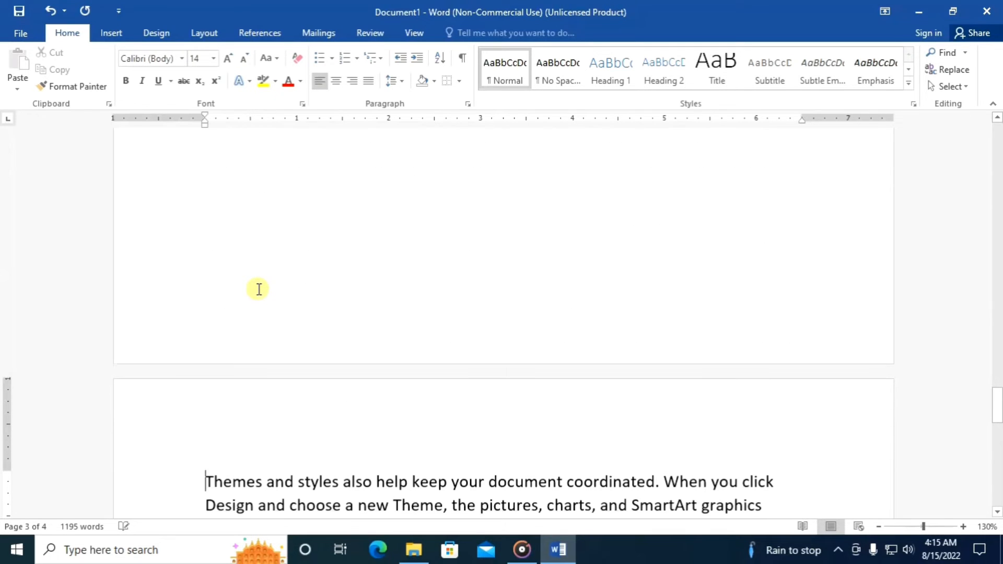
pyautogui.scroll(-3, 259, 289)
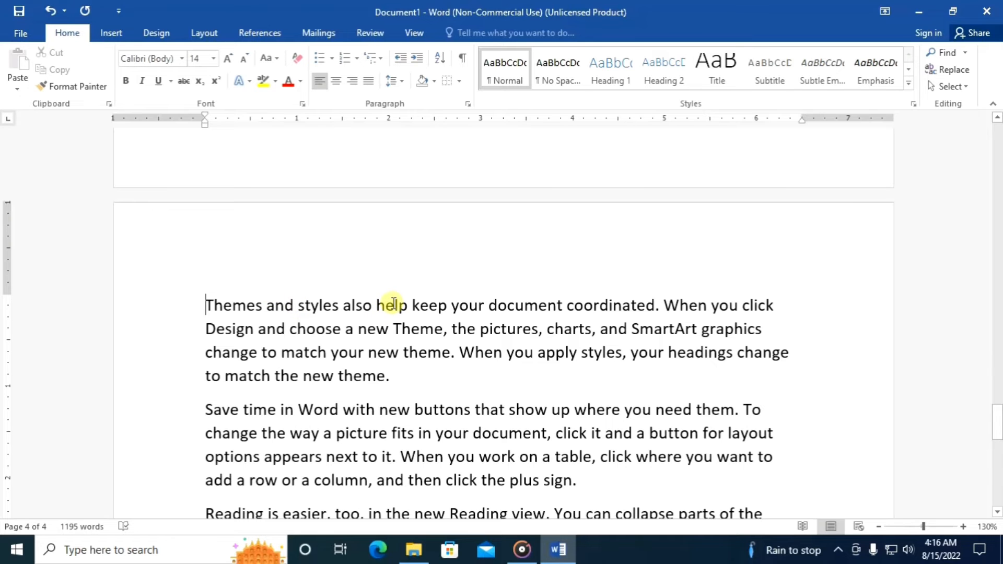
pyautogui.scroll(2, 392, 304)
pyautogui.scroll(-2, 298, 436)
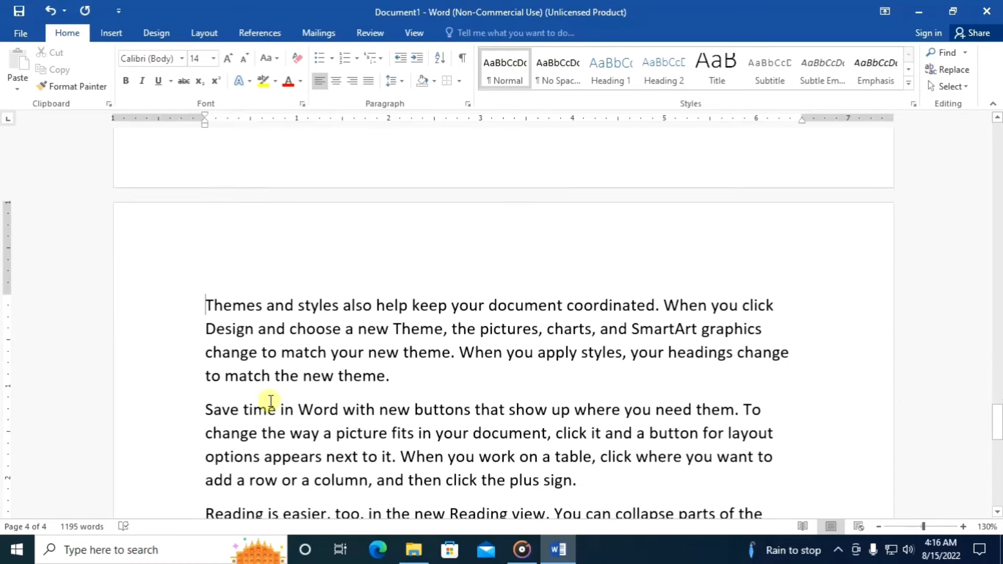
# Insert the text "hhhh" after "Online Video, you" in the document's first paragraph.
pyautogui.scroll(-9, 425, 367)
pyautogui.scroll(2, 428, 370)
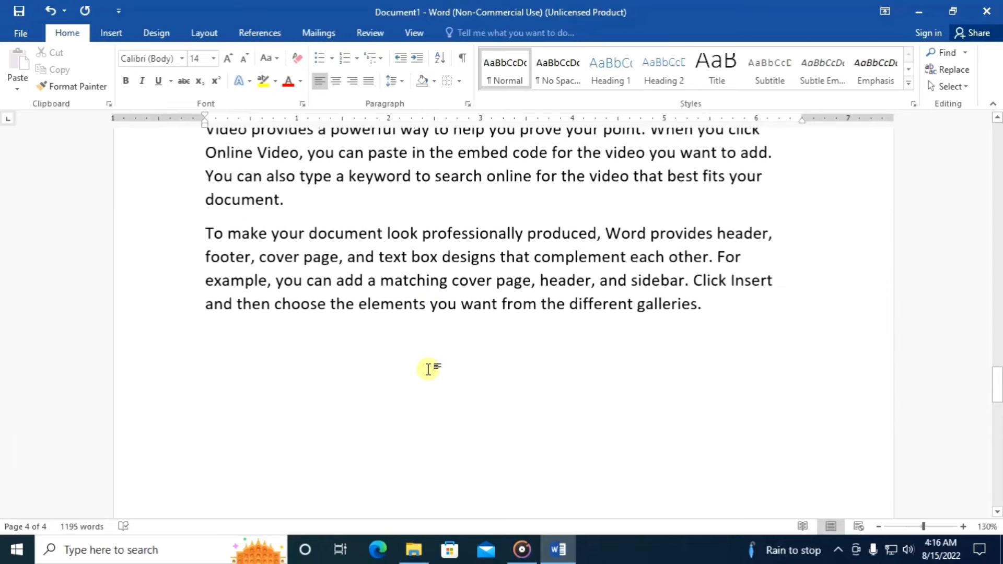
pyautogui.scroll(3, 428, 369)
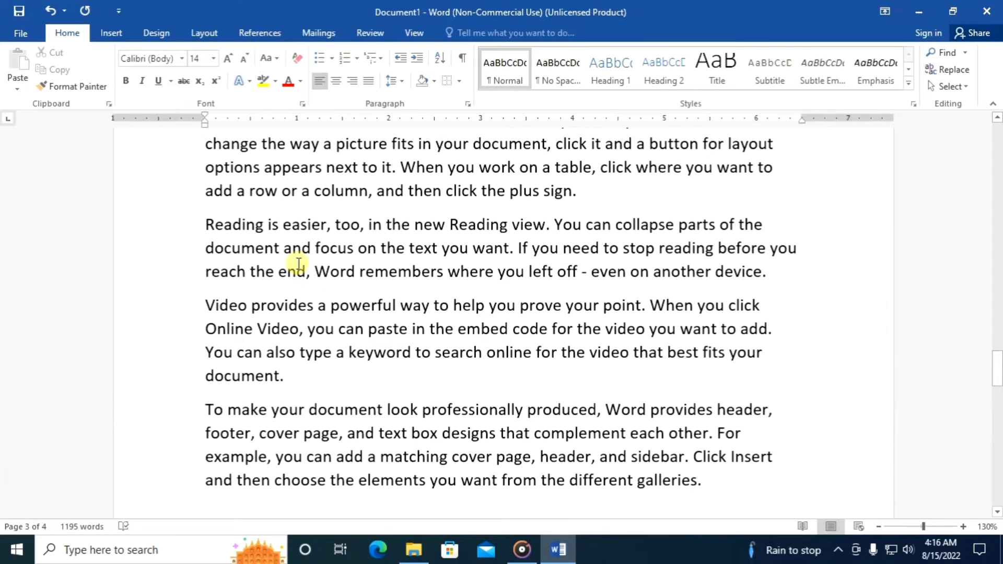
pyautogui.scroll(7, 298, 263)
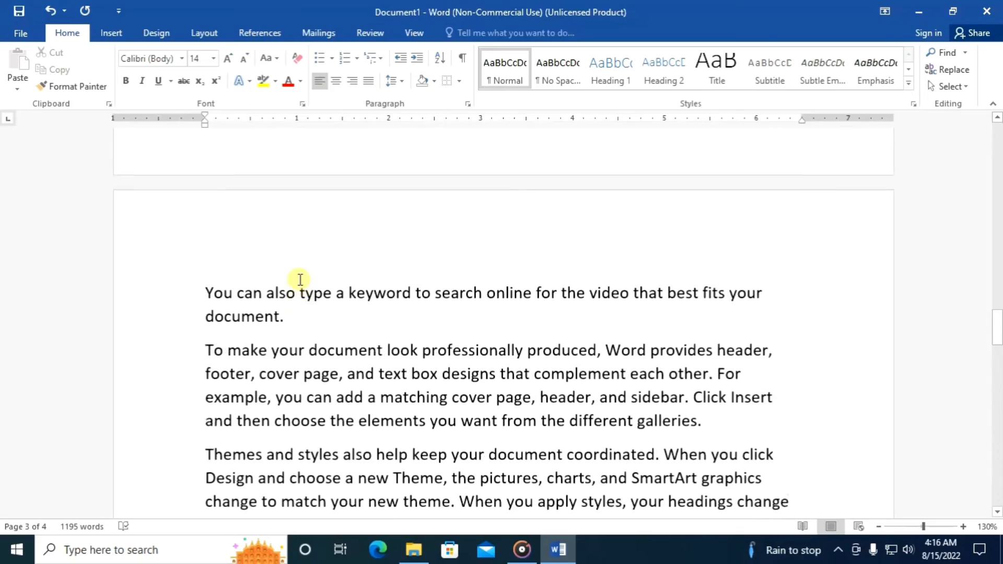
pyautogui.scroll(8, 300, 281)
pyautogui.scroll(-6, 304, 282)
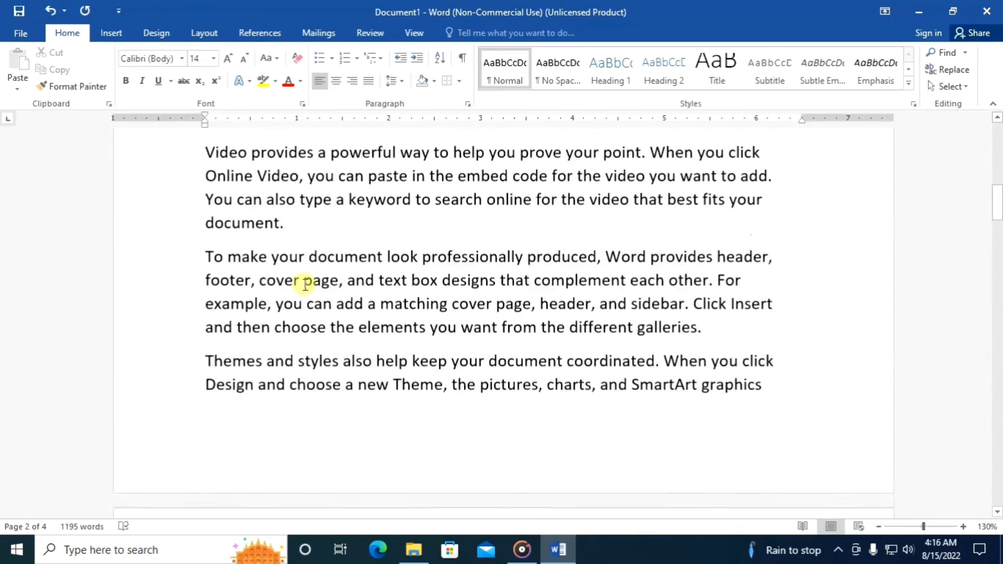
pyautogui.scroll(12, 306, 285)
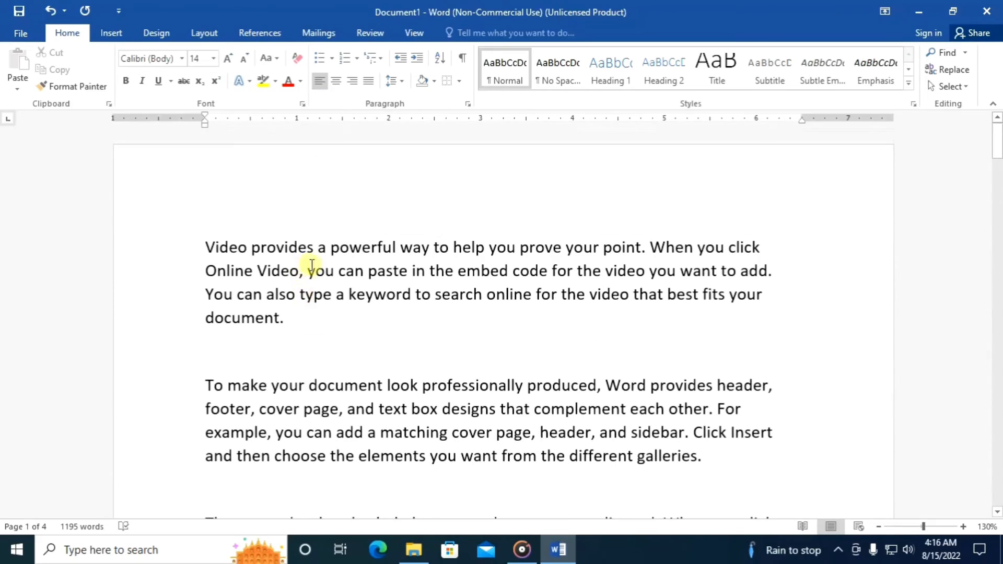
pyautogui.click(335, 273)
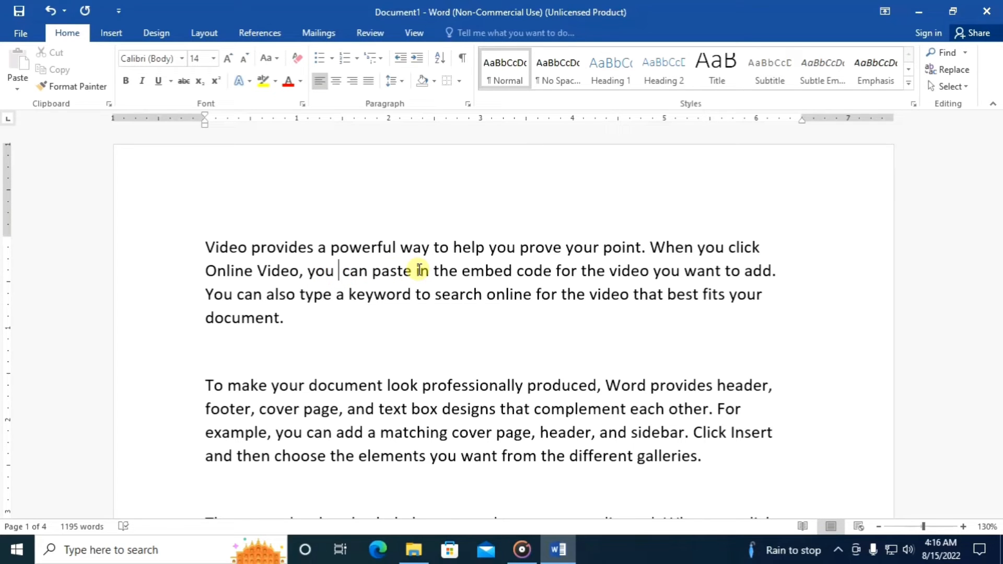
pyautogui.write('hhh')
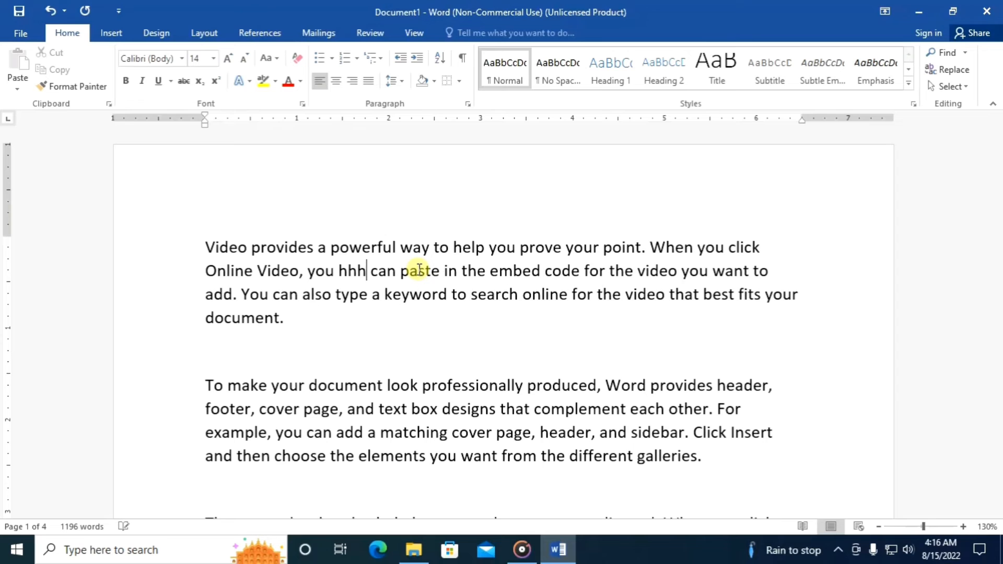
pyautogui.write('h')
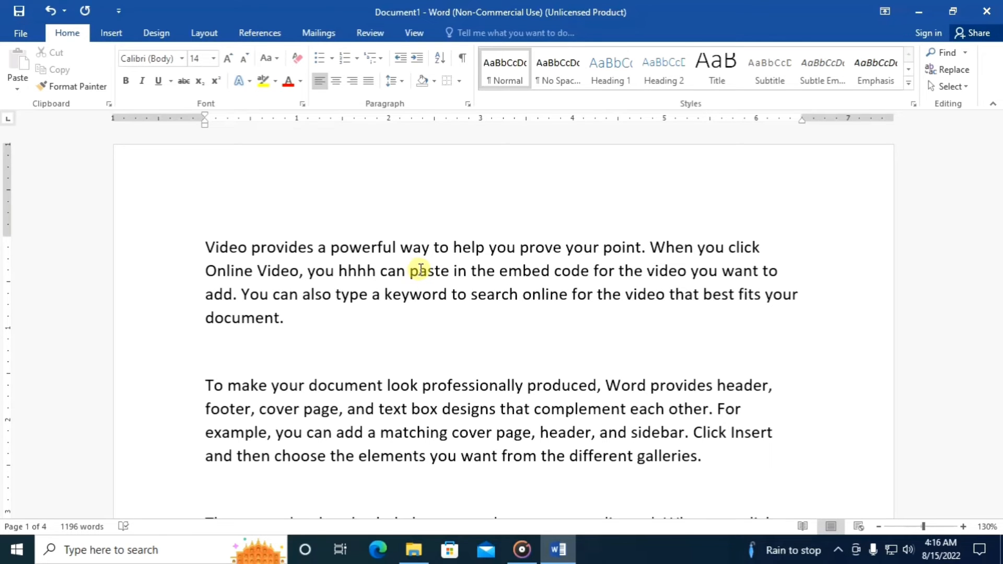
# Insert "www w" directly before "cover page" in the document's second paragraph.
pyautogui.scroll(-1, 323, 314)
pyautogui.click(259, 365)
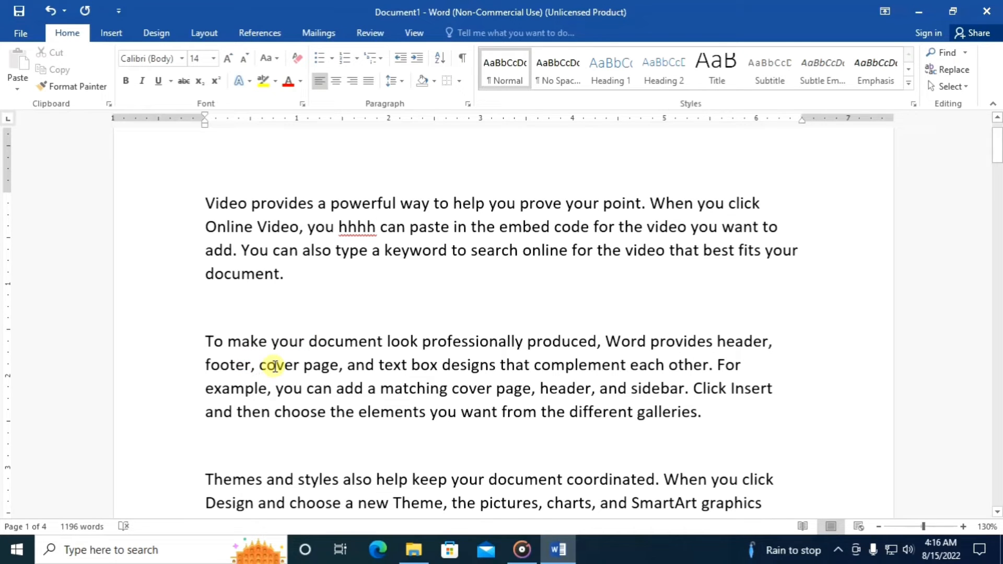
pyautogui.write('www')
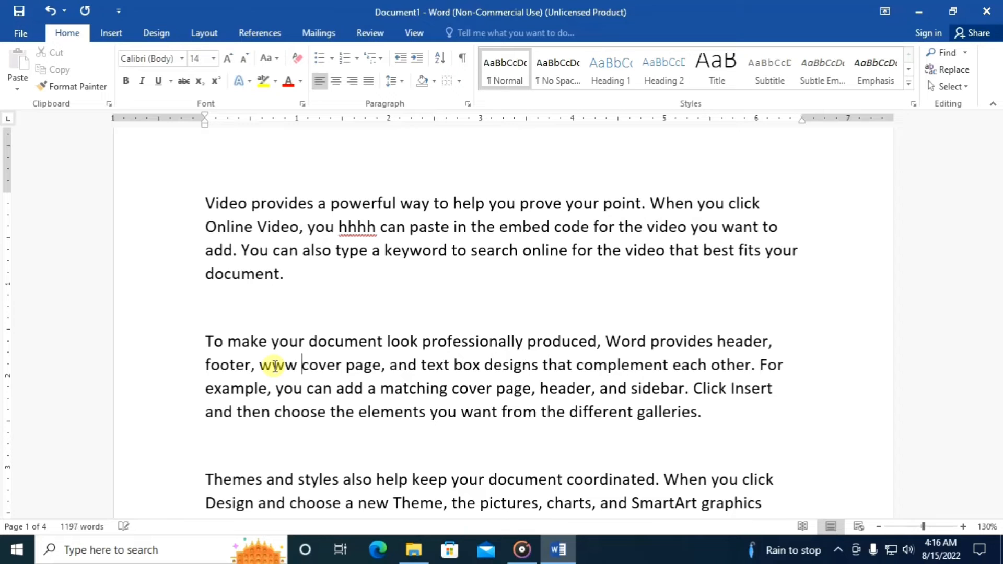
pyautogui.write(' w')
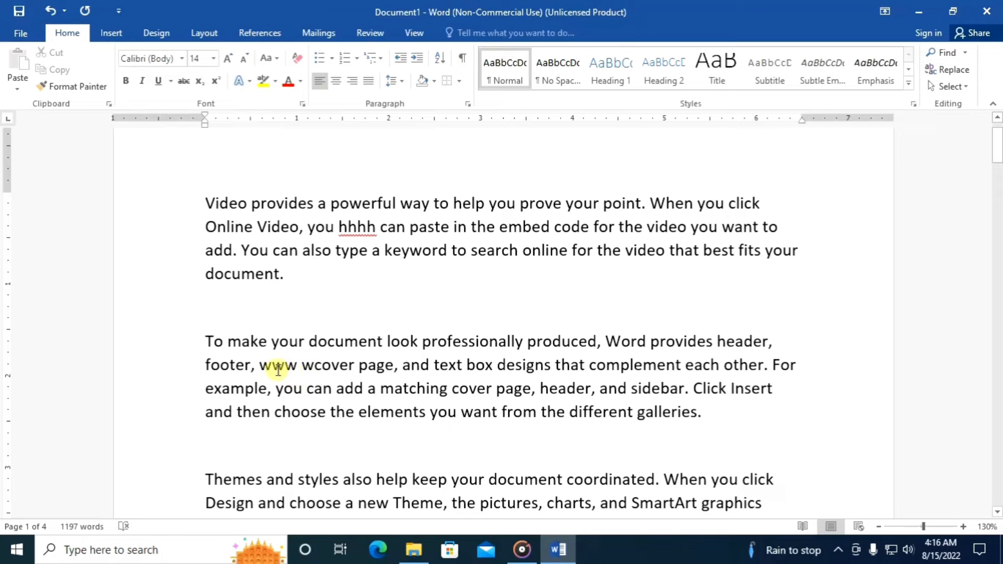
# Place the text cursor after "options appears" in the "Save time in Word" paragraph on page 1.
pyautogui.scroll(-3, 280, 368)
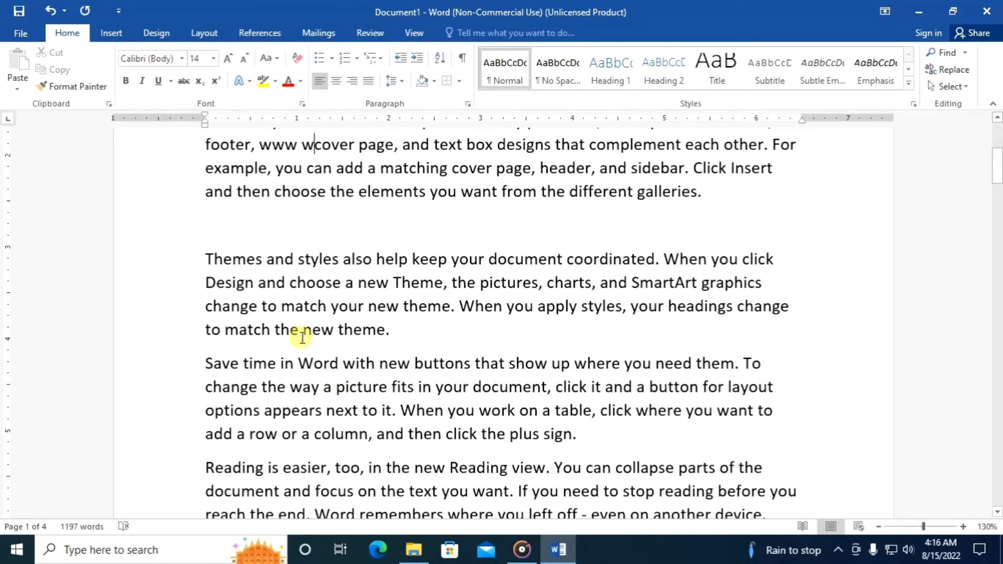
pyautogui.scroll(-2, 303, 389)
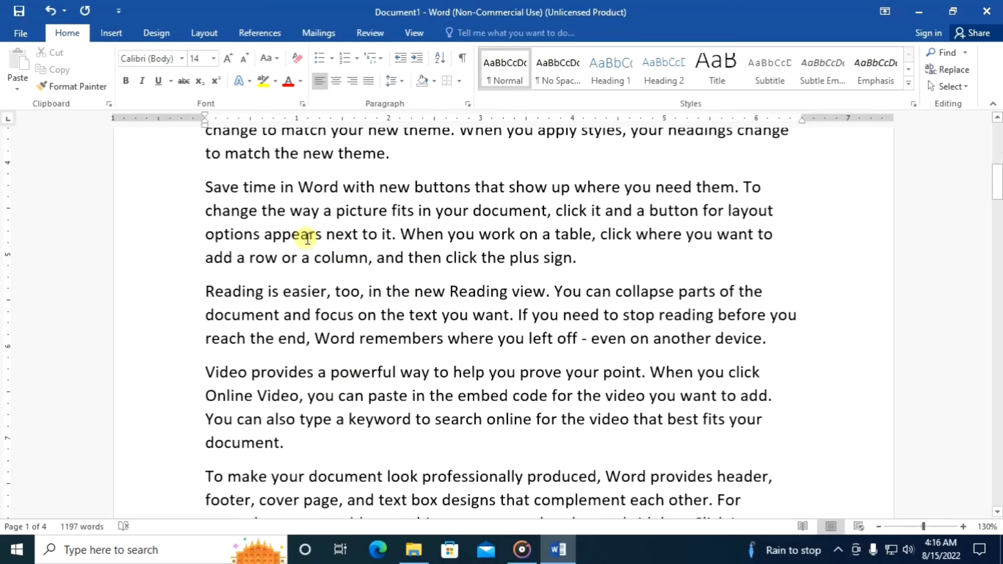
pyautogui.click(323, 234)
pyautogui.scroll(1, 399, 273)
pyautogui.scroll(-1, 403, 274)
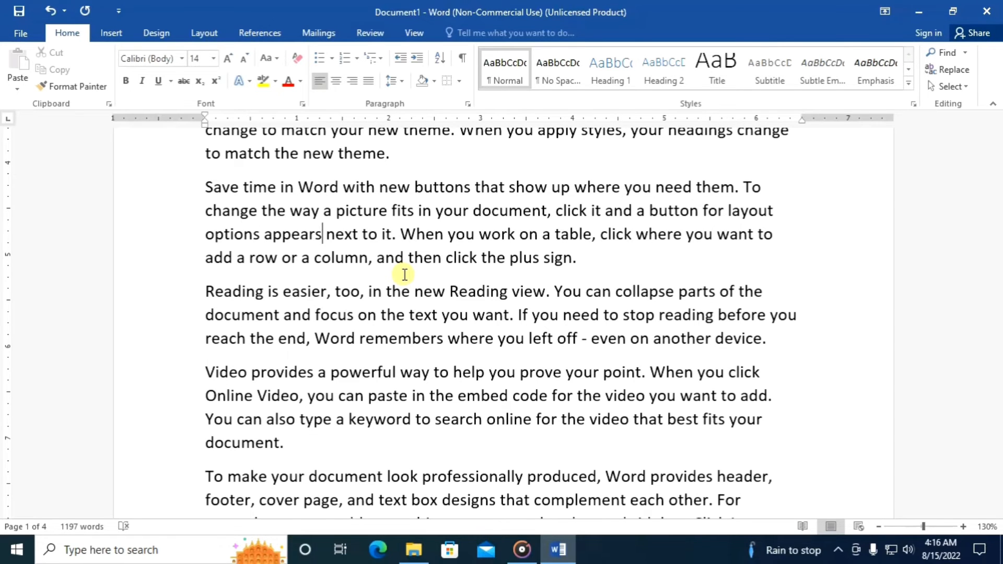
# Jump back through the previous edit locations in the second and first paragraphs, and select the inserted "hhhh".
pyautogui.scroll(3, 405, 274)
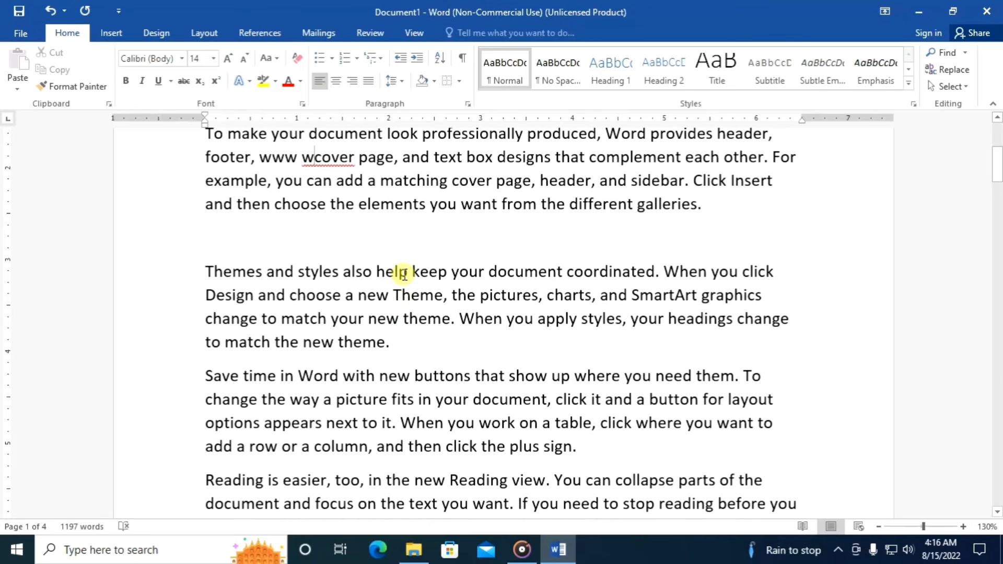
pyautogui.hotkey('shift', 'F5')
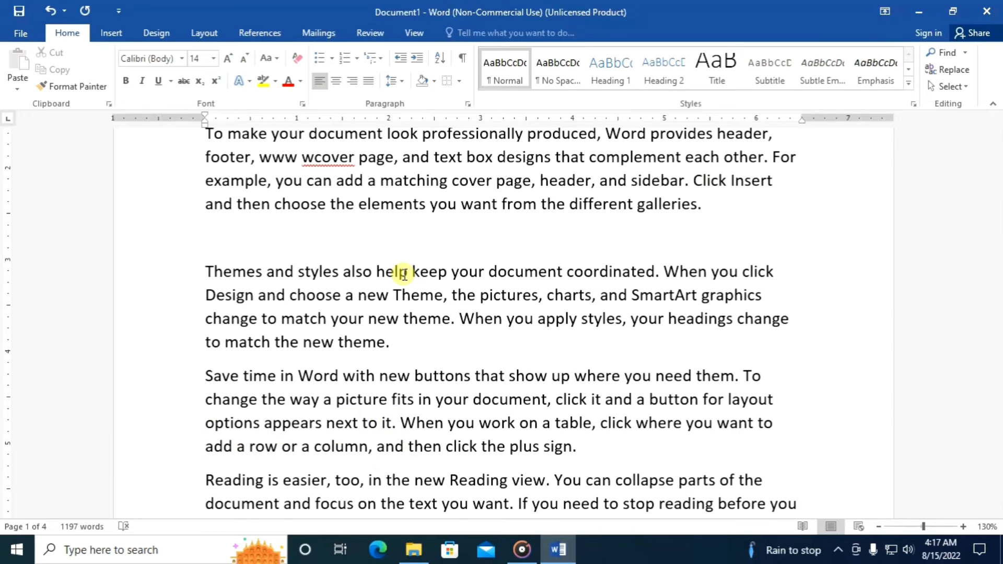
pyautogui.hotkey('shift', 'F5')
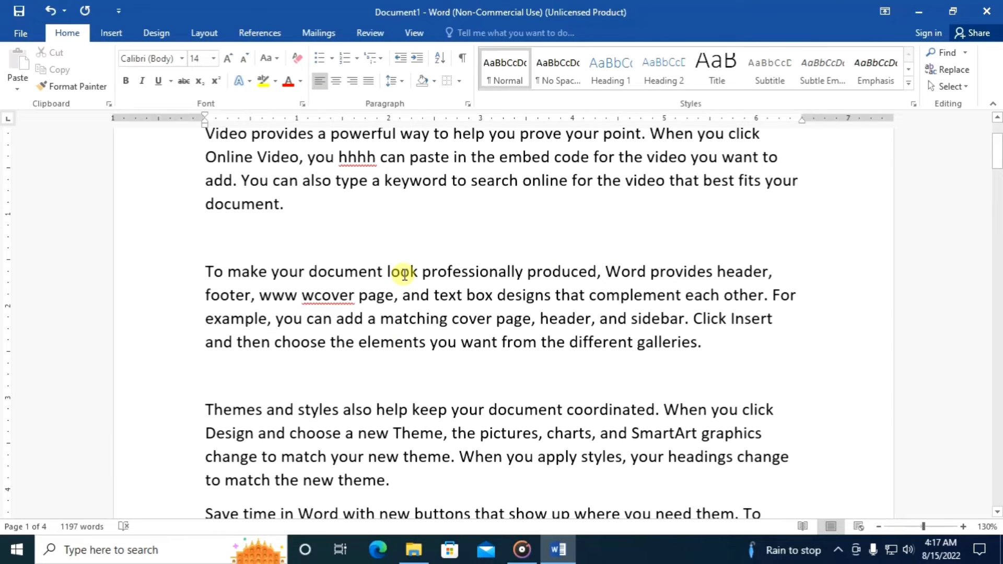
pyautogui.scroll(2, 324, 251)
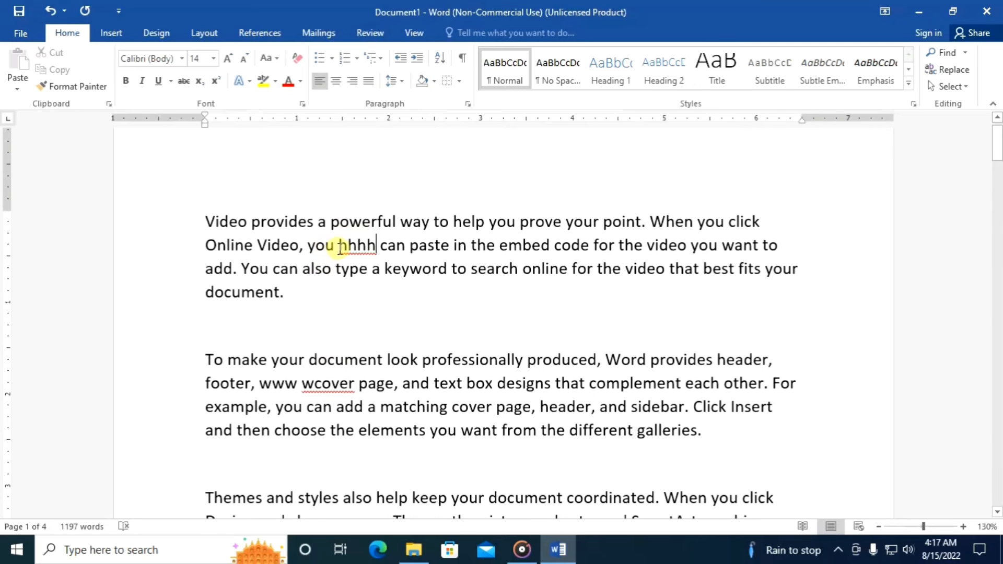
pyautogui.moveTo(340, 247); pyautogui.dragTo(368, 248)
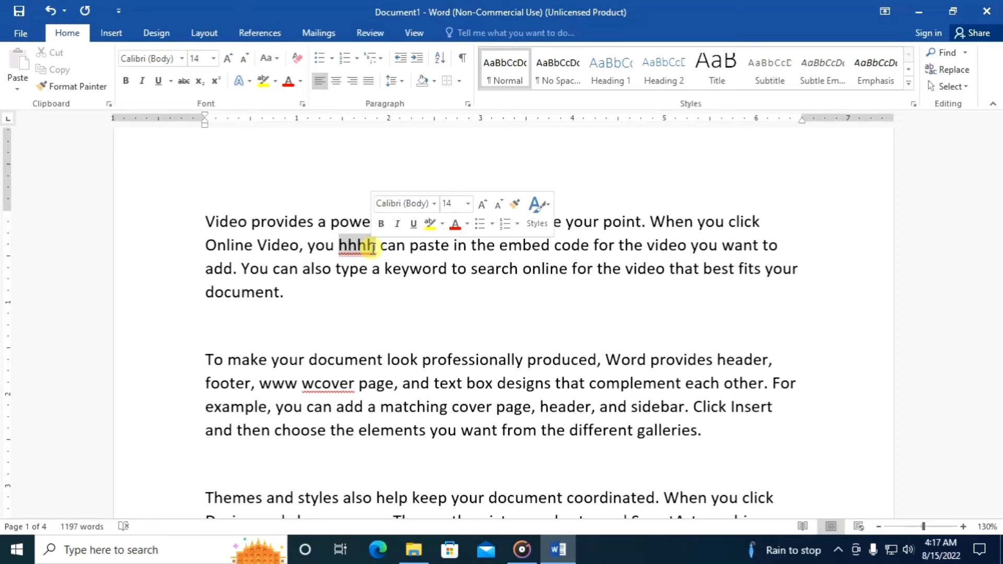
# Colour the word "document" in the second paragraph red and insert "yttytyy" after its letters "docum".
pyautogui.scroll(-1, 400, 313)
pyautogui.click(408, 337)
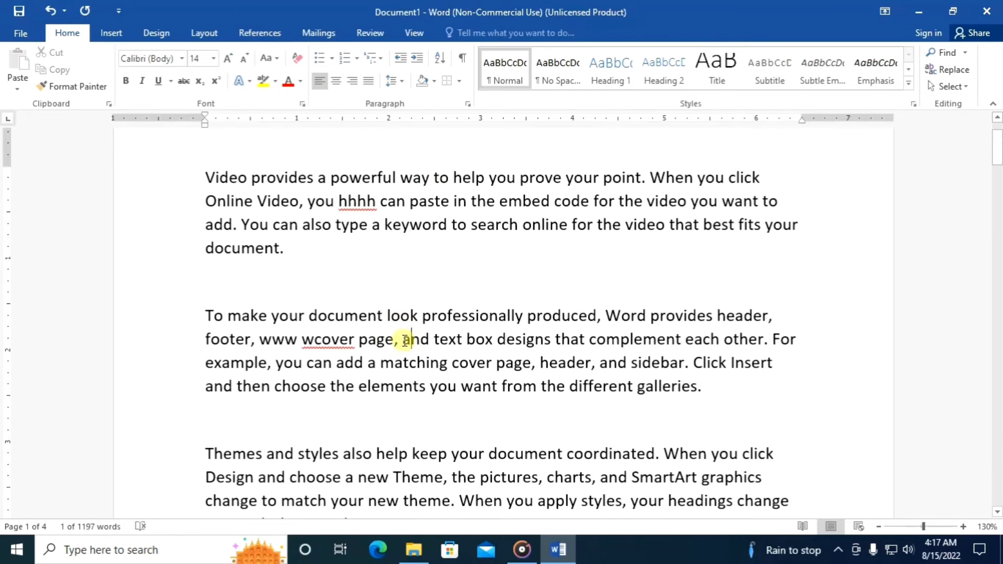
pyautogui.moveTo(309, 315); pyautogui.dragTo(383, 315)
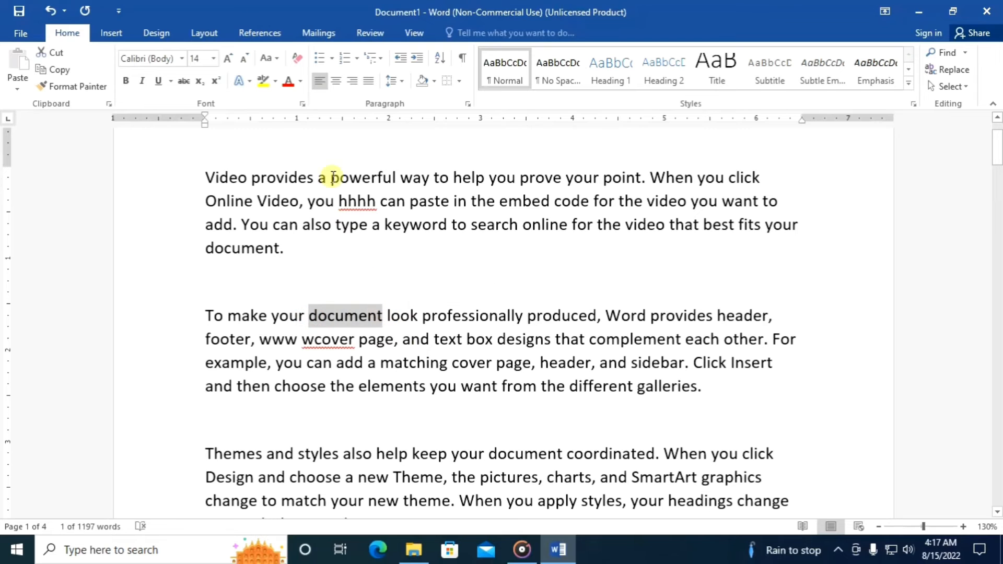
pyautogui.click(294, 86)
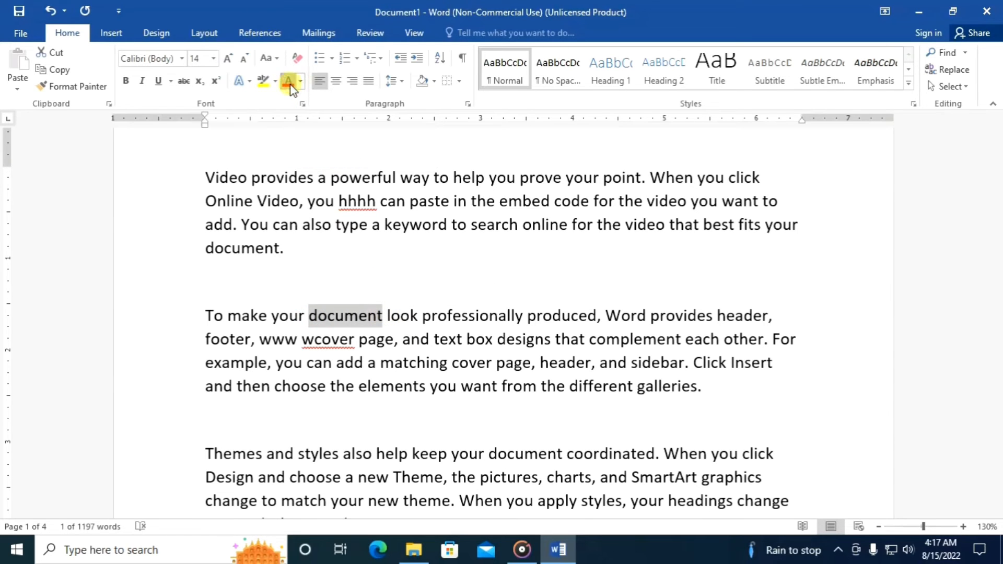
pyautogui.click(289, 83)
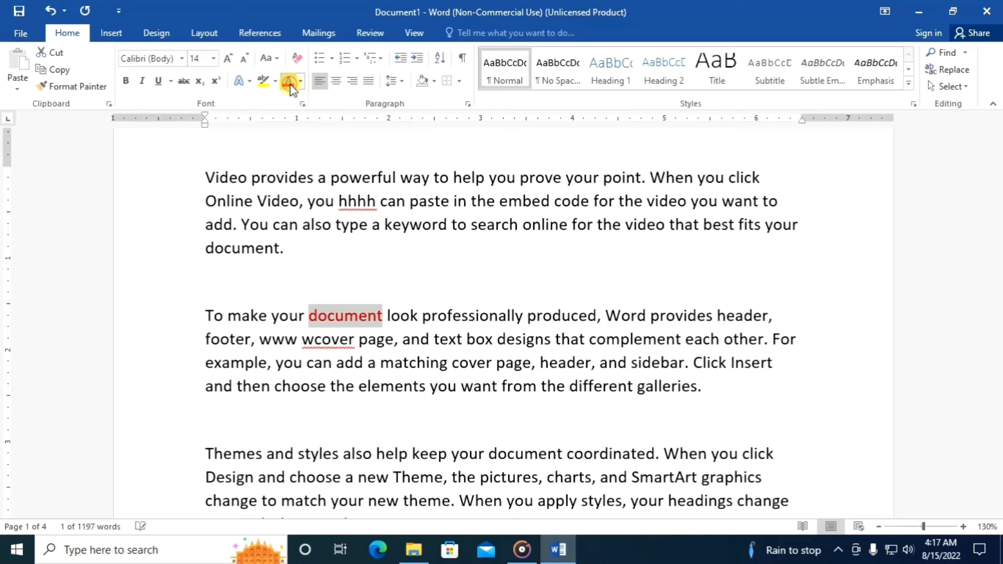
pyautogui.click(357, 317)
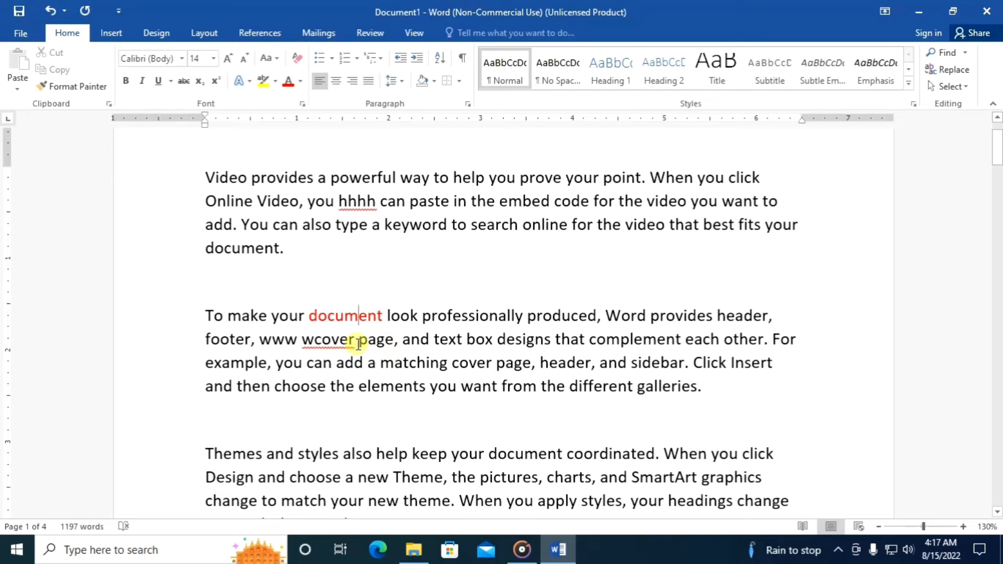
pyautogui.write('yttytyy')
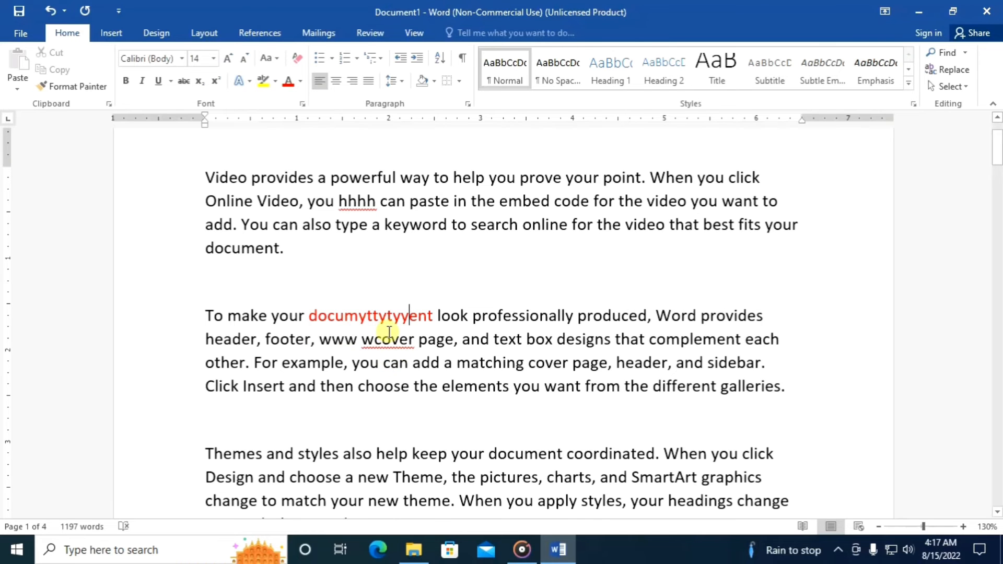
# Look through the lower paragraphs and return the text cursor to the last edit, after "yttytyy" in the second paragraph's red word.
pyautogui.scroll(-6, 389, 332)
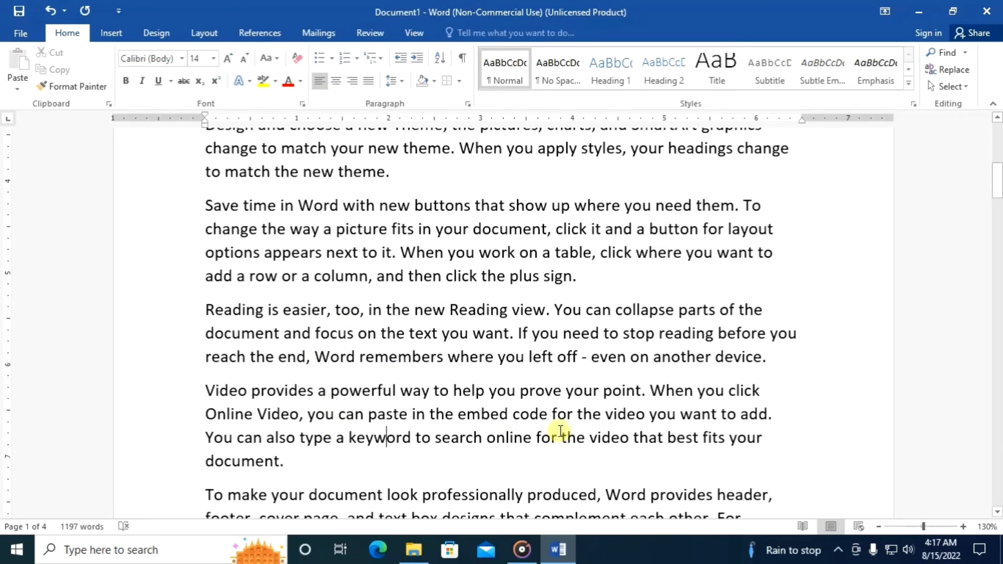
pyautogui.scroll(1, 550, 314)
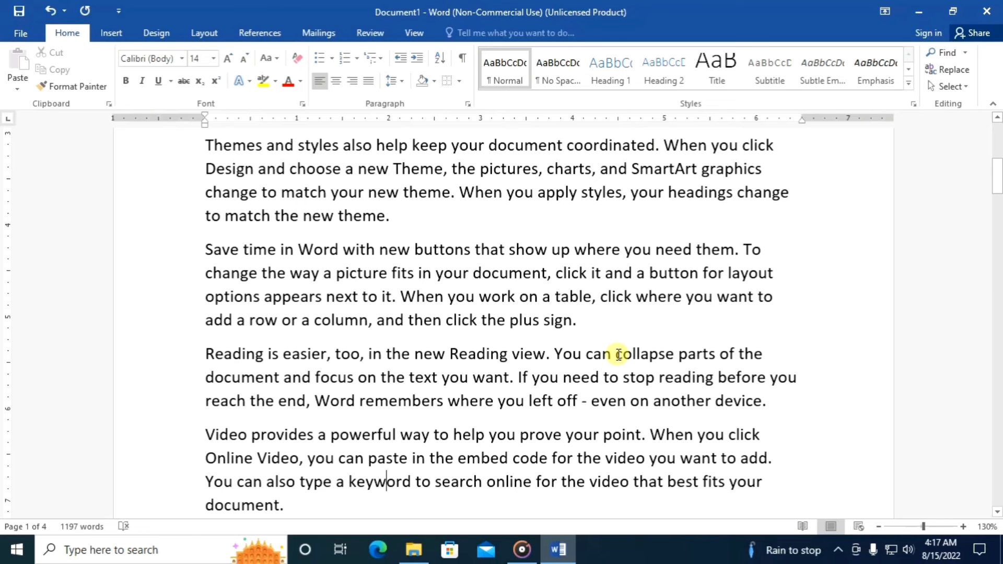
pyautogui.scroll(3, 619, 355)
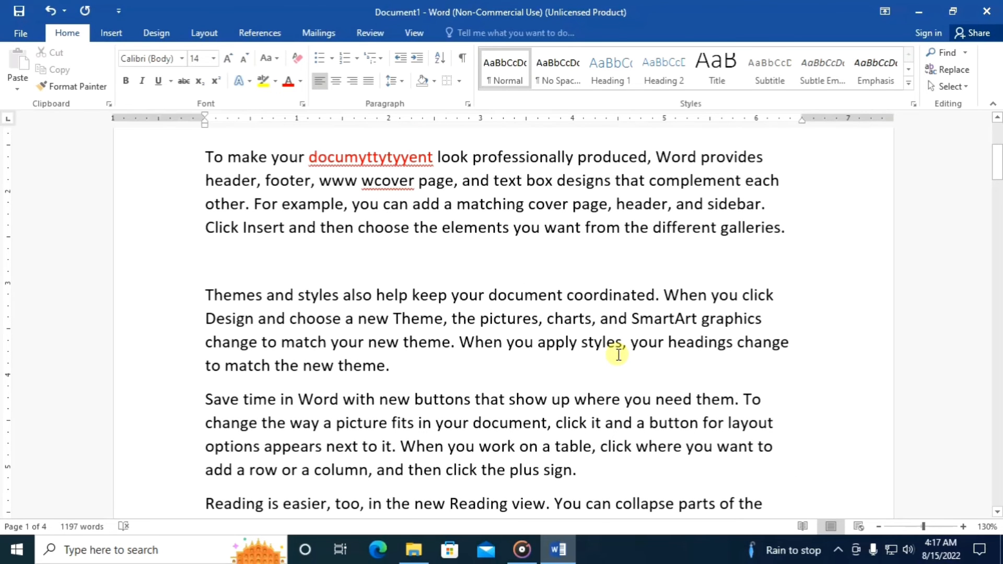
pyautogui.scroll(2, 618, 355)
pyautogui.click(410, 245)
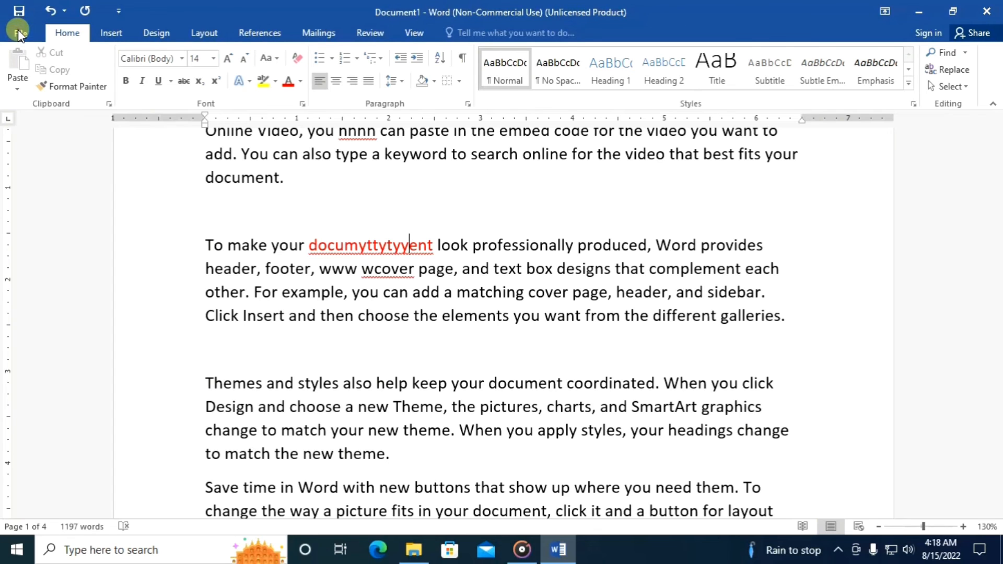
# Create a new blank document and set its font size to 32.
pyautogui.hotkey('ctrl', 'n')
pyautogui.click(197, 60)
pyautogui.write('32')
pyautogui.press('Return')
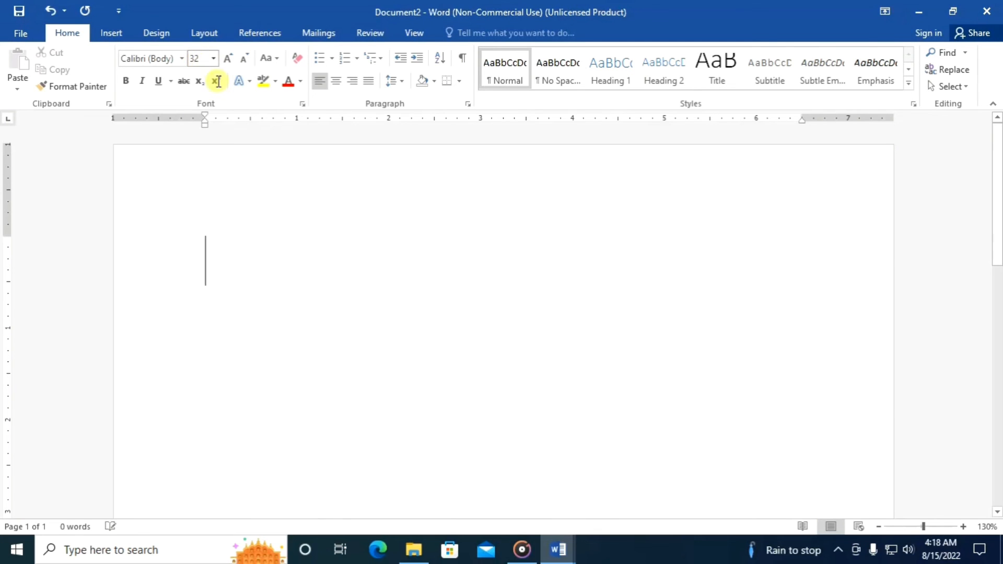
# Enter the text "Please subscribe my channel" on the first line of the blank document.
pyautogui.write('Ple')
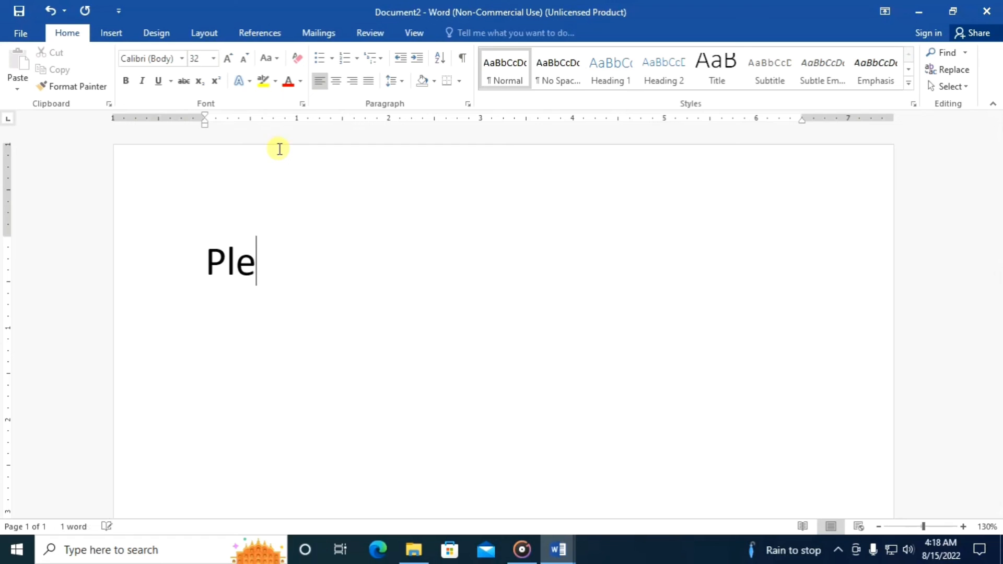
pyautogui.write('ase su')
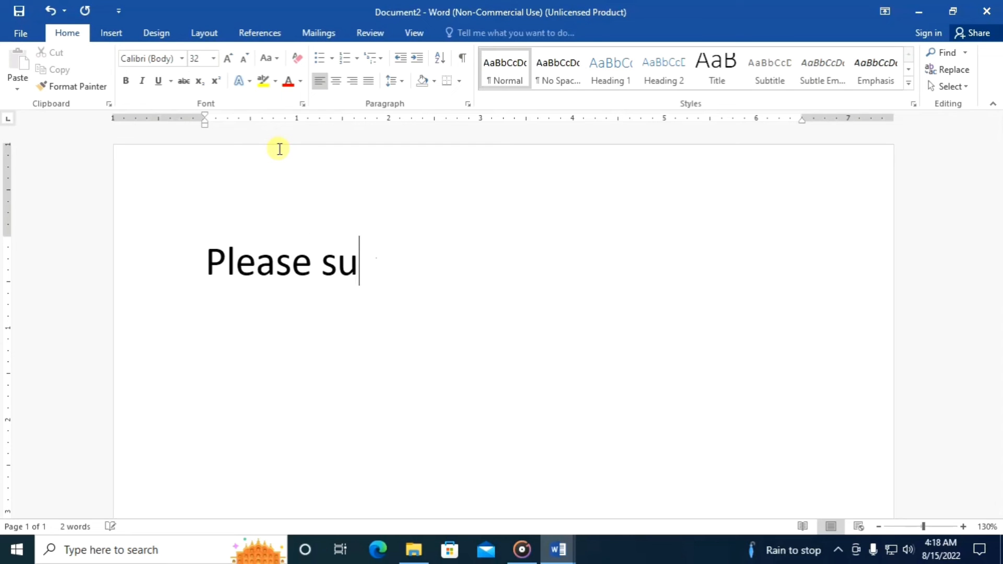
pyautogui.write('bscribe ')
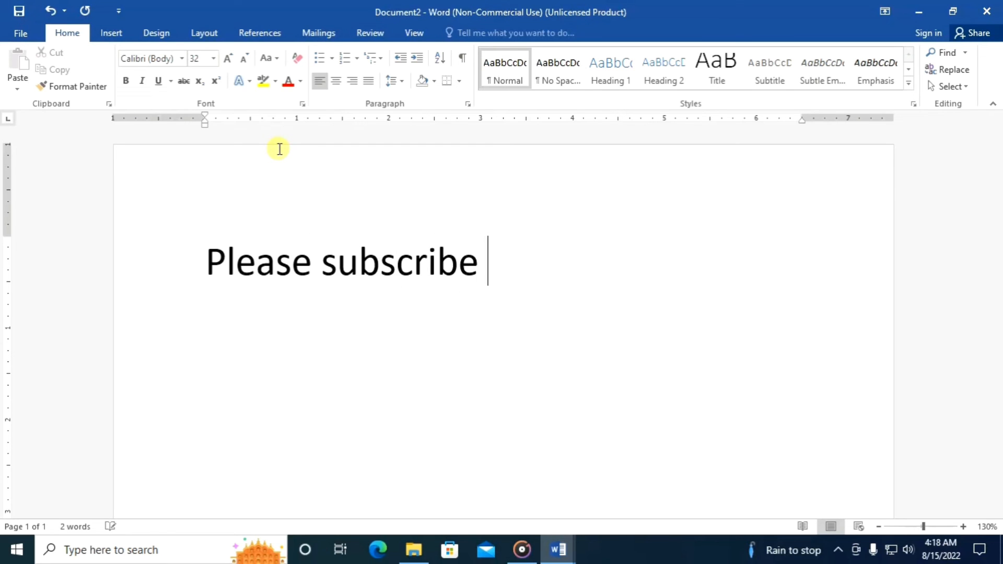
pyautogui.write('my cha')
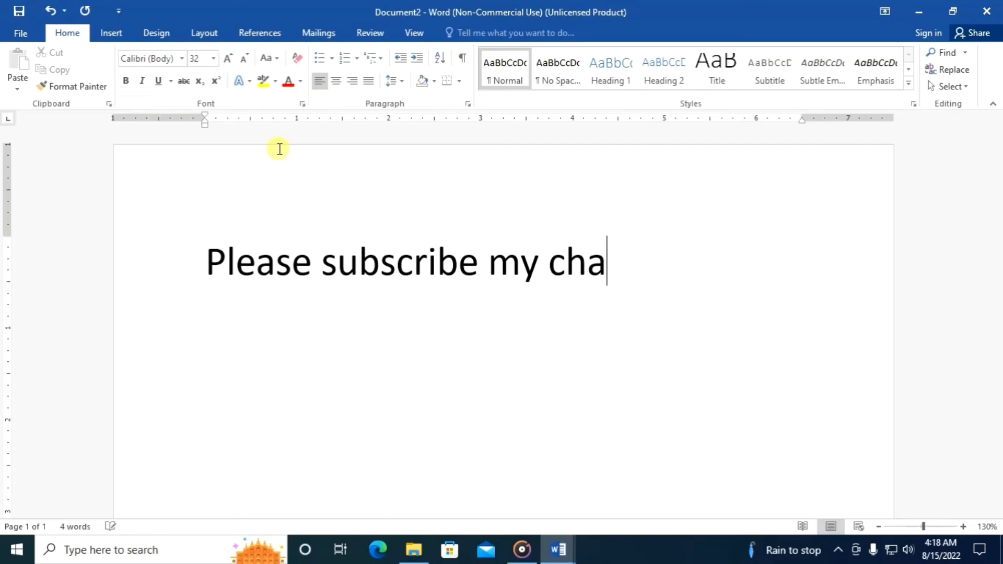
pyautogui.write('nnel')
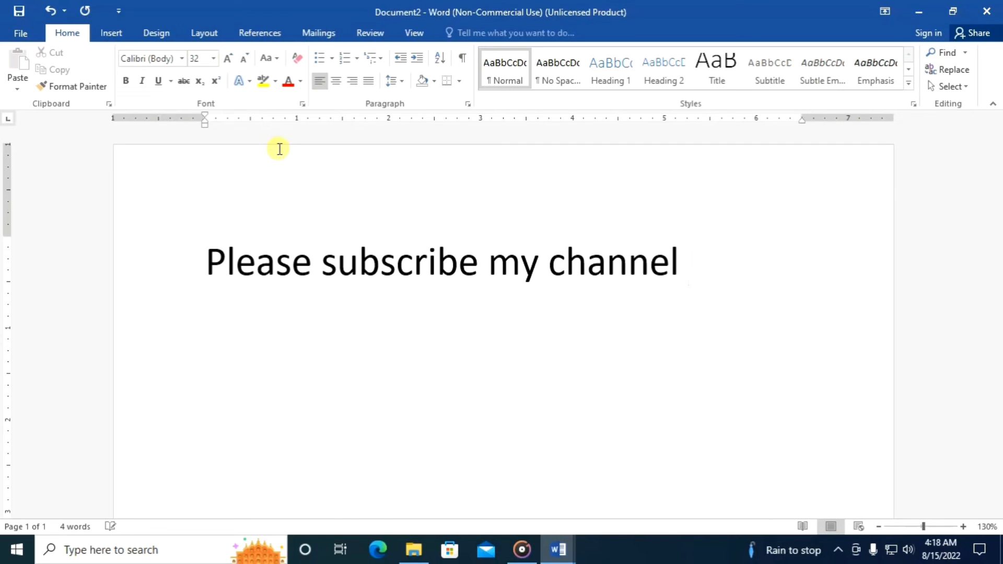